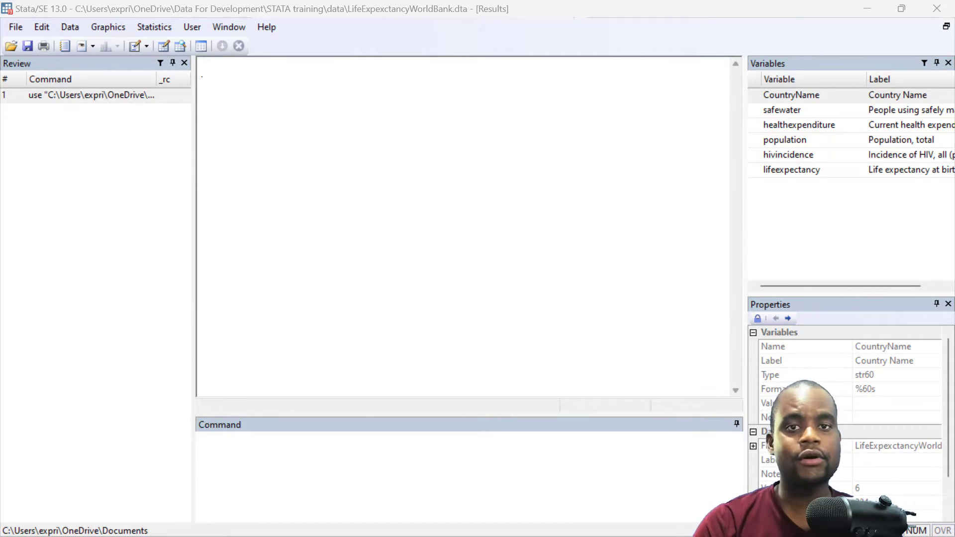
# Run the summarize command on the safe water variable, abbreviating its name to "safe"
pyautogui.click(423, 489)
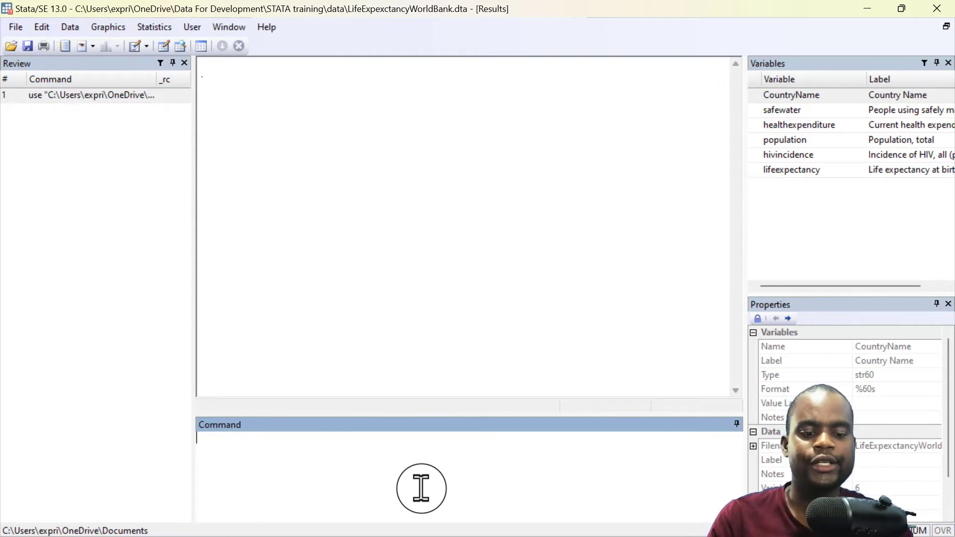
pyautogui.write('e')
pyautogui.press('BackSpace')
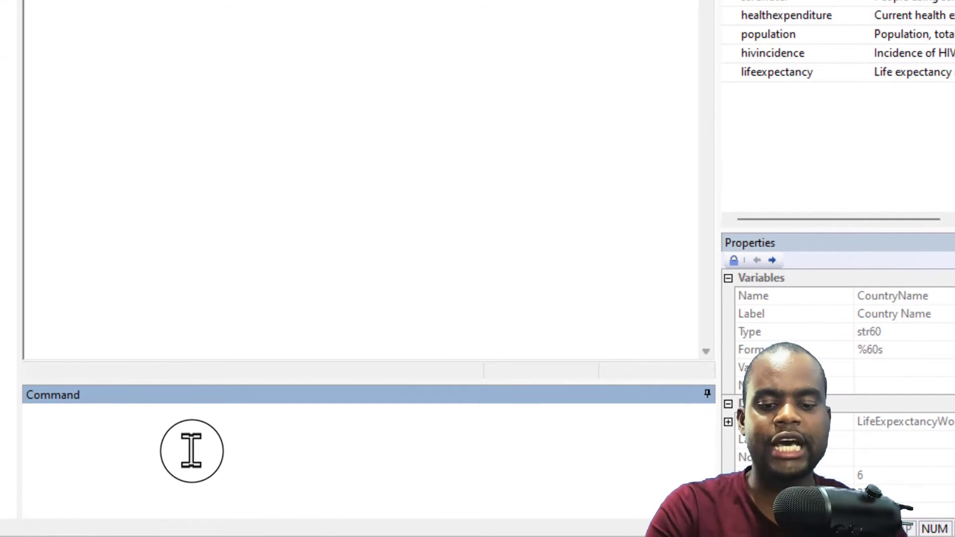
pyautogui.write('summarize')
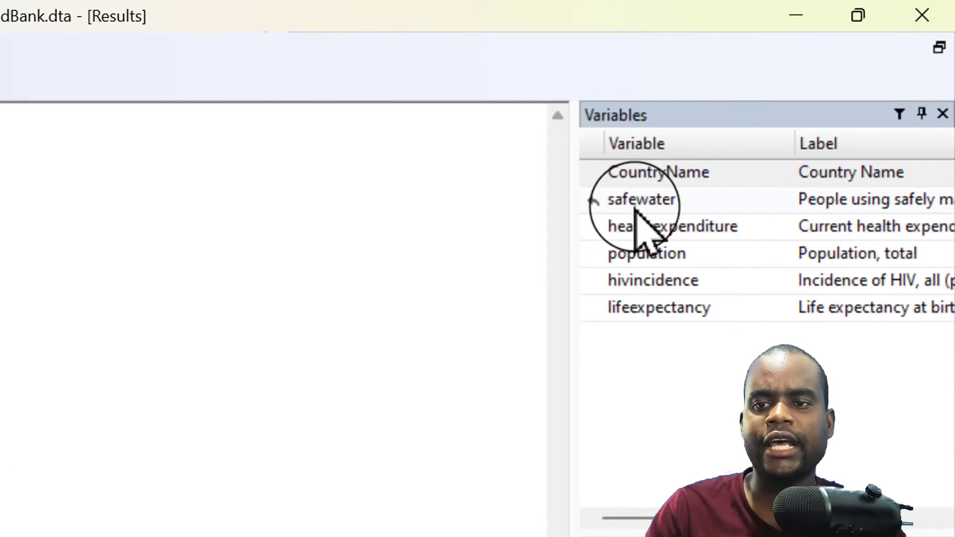
pyautogui.click(639, 200)
pyautogui.click(644, 229)
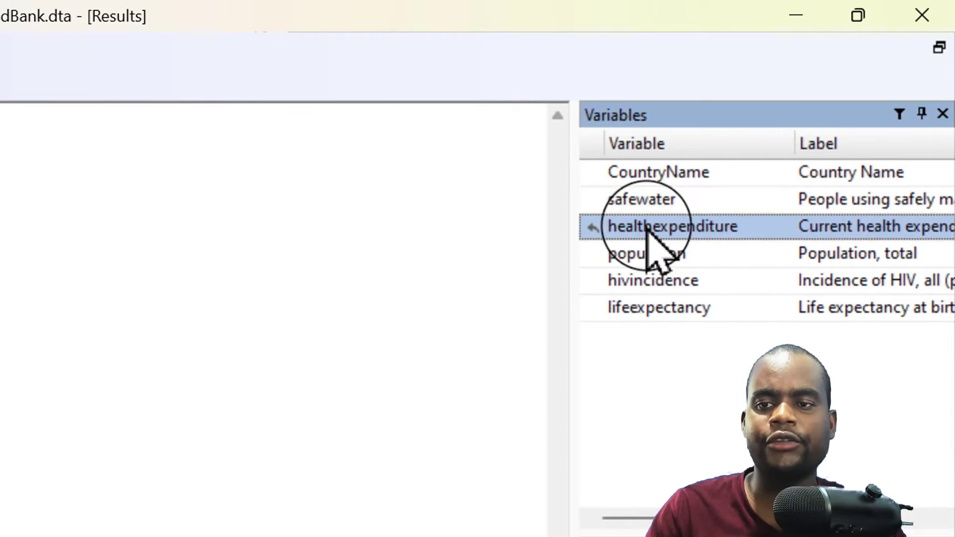
pyautogui.click(645, 256)
pyautogui.click(647, 286)
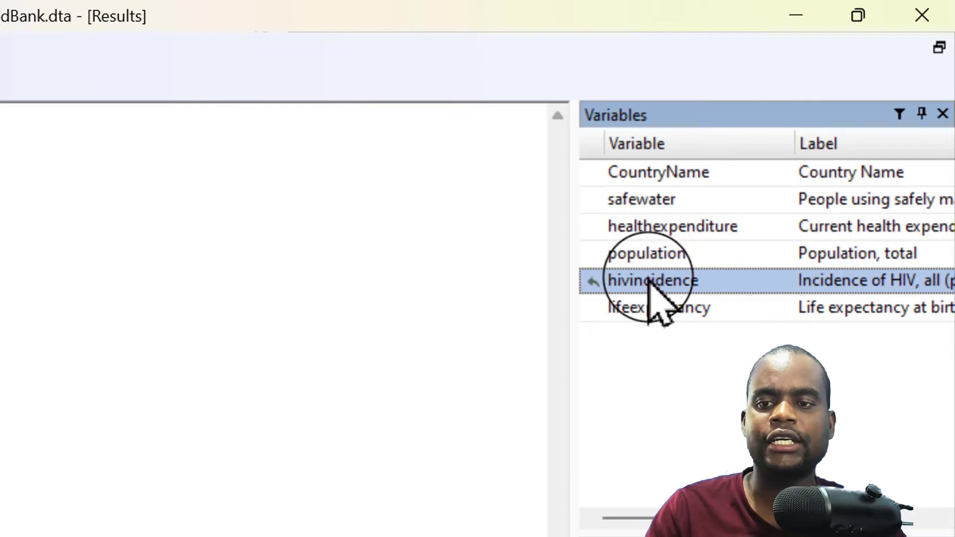
pyautogui.click(647, 309)
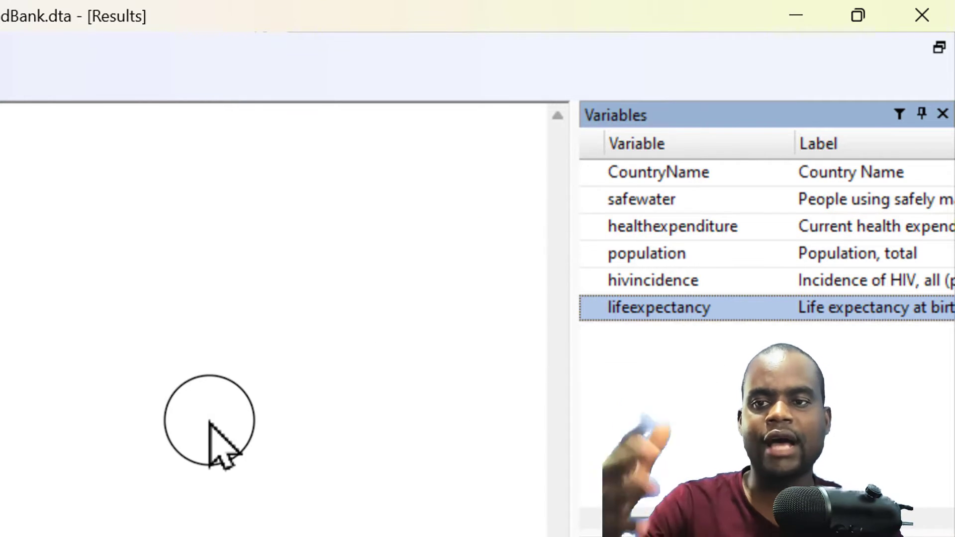
pyautogui.click(349, 433)
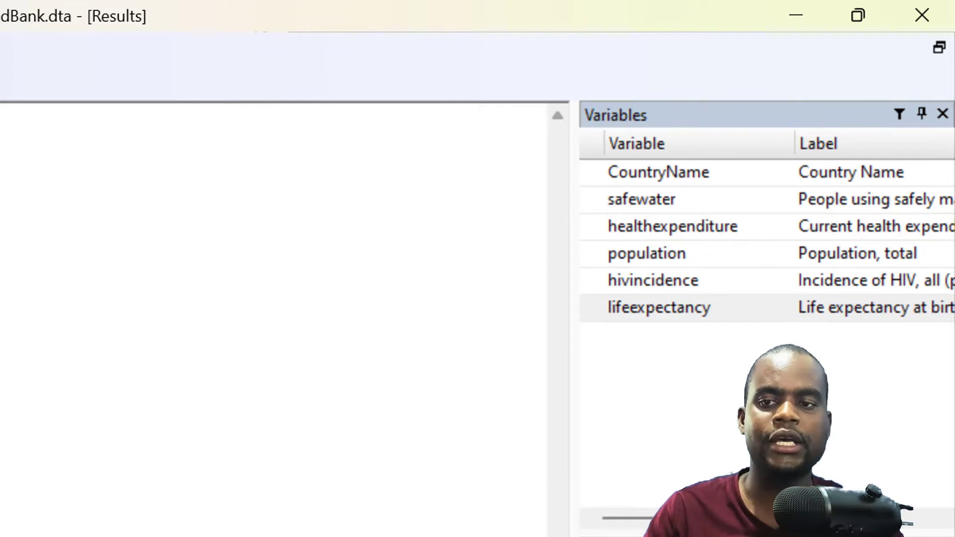
pyautogui.write('summarize safe')
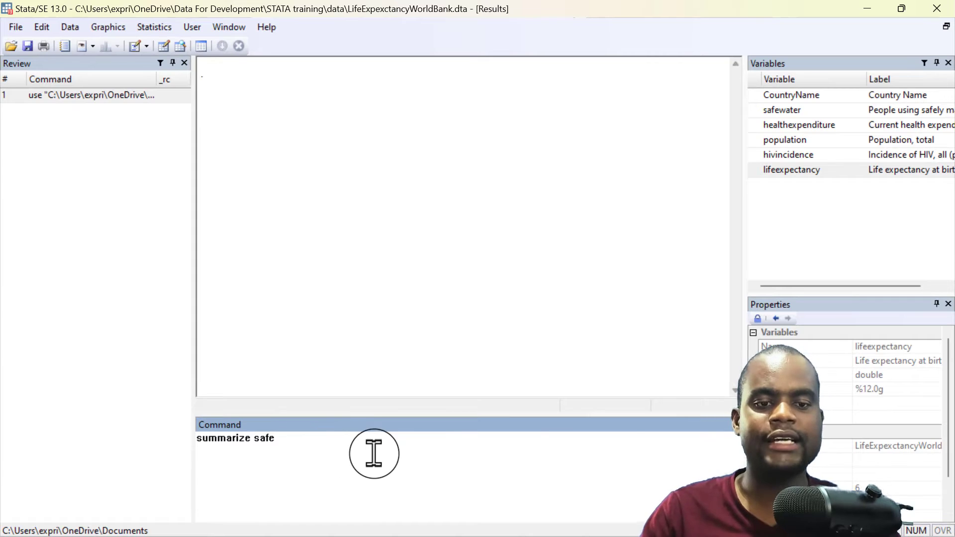
pyautogui.press('Return')
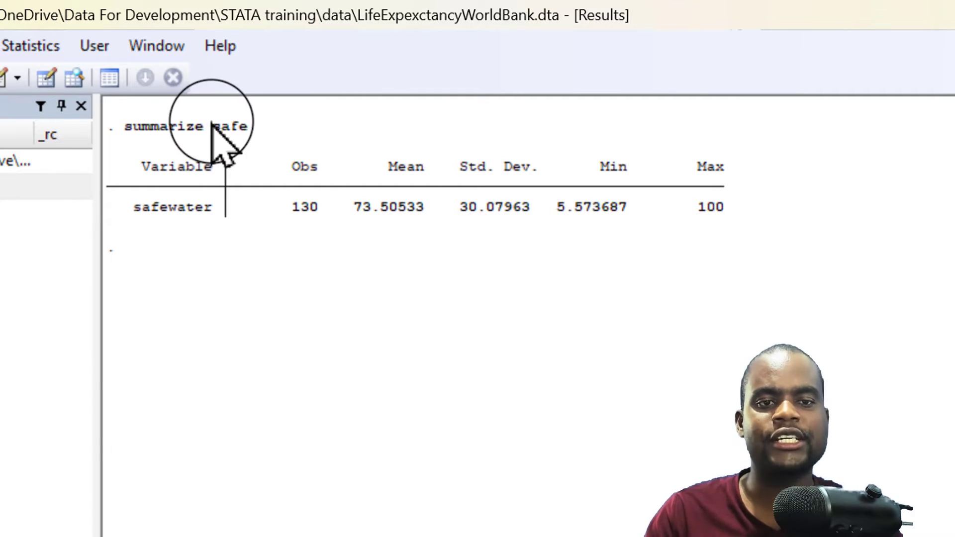
# Examine the abbreviated variable name in the command and the observations, standard deviation and maximum in the safewater summary table
pyautogui.moveTo(213, 127); pyautogui.dragTo(260, 128)
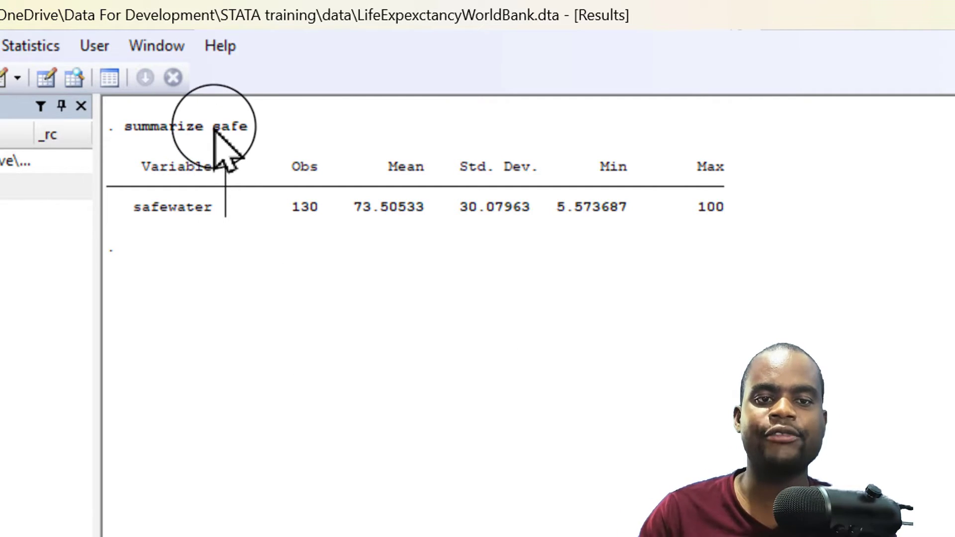
pyautogui.moveTo(213, 128); pyautogui.dragTo(253, 127)
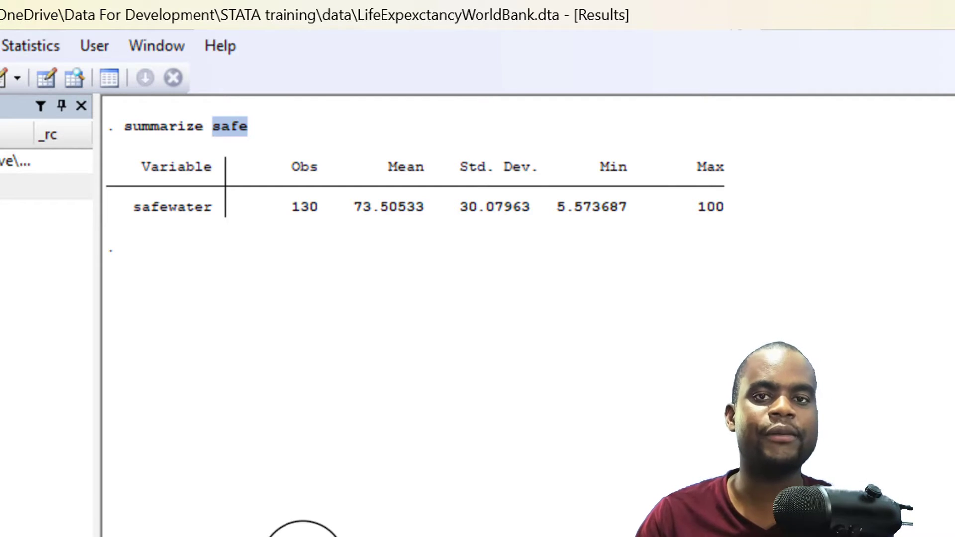
pyautogui.click(351, 346)
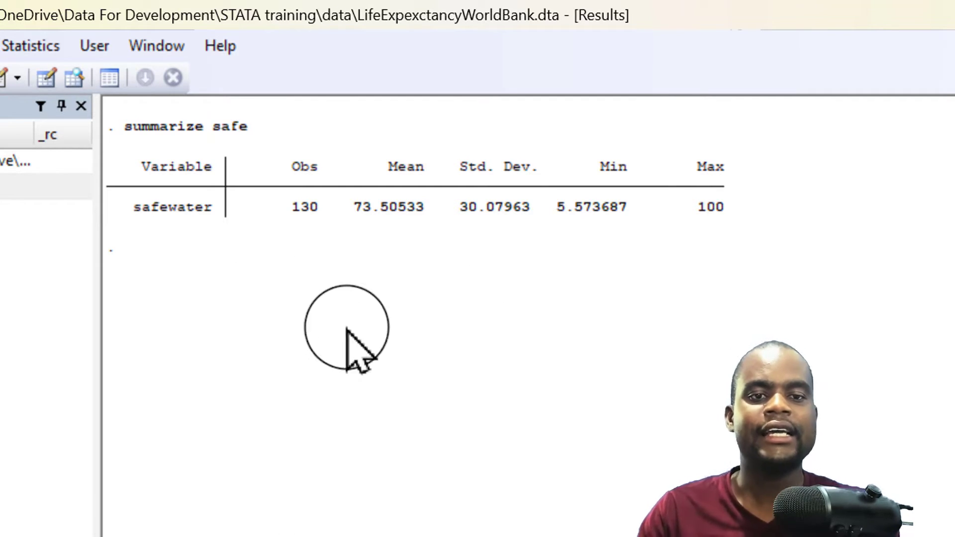
pyautogui.moveTo(134, 208); pyautogui.dragTo(212, 208)
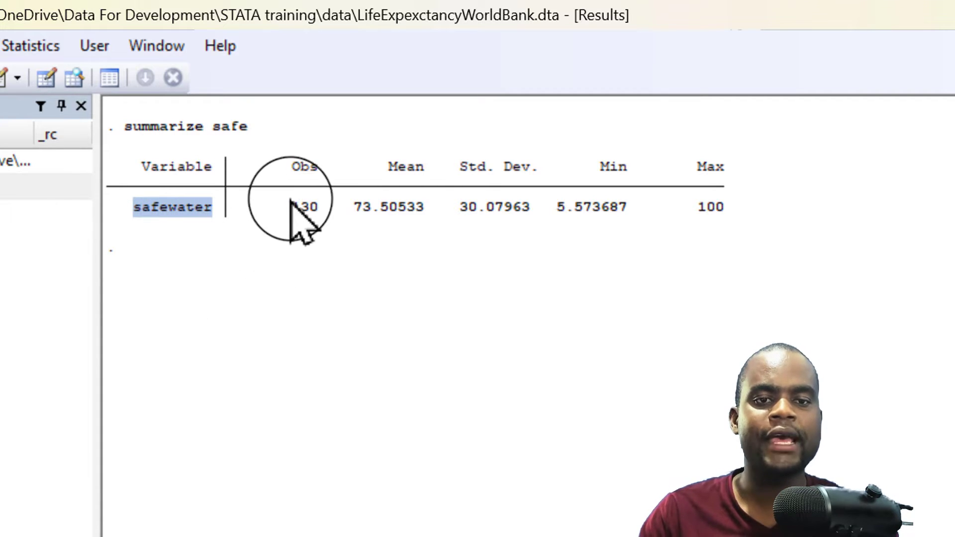
pyautogui.moveTo(294, 166); pyautogui.dragTo(325, 165)
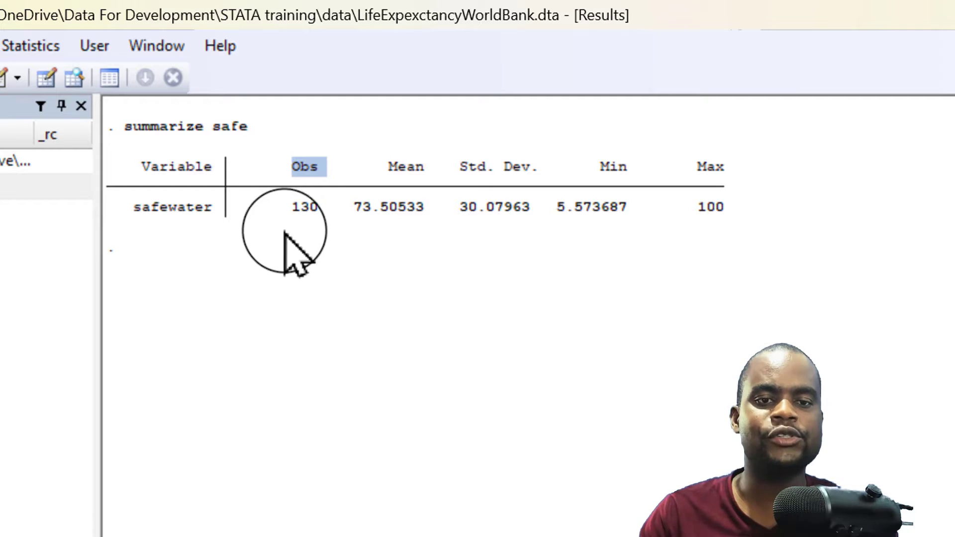
pyautogui.moveTo(292, 208); pyautogui.dragTo(317, 208)
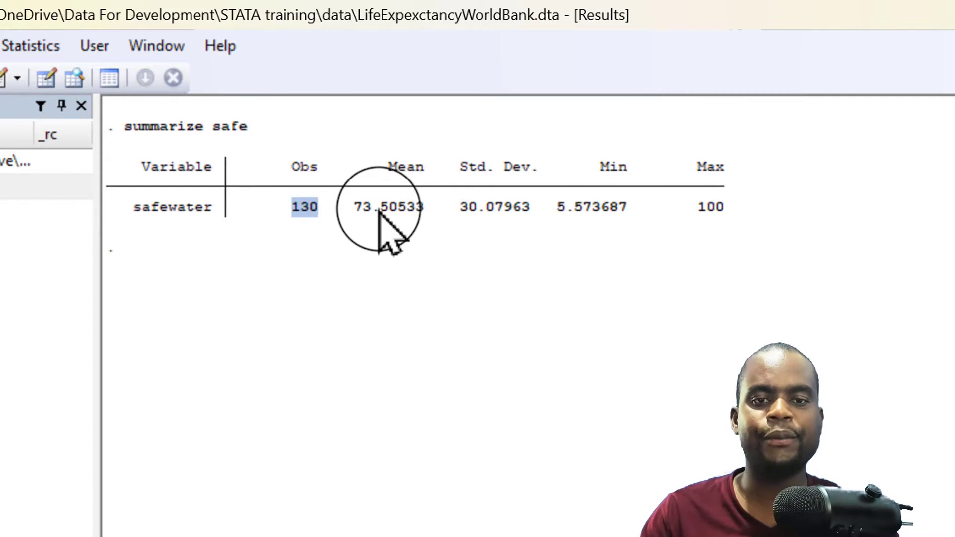
pyautogui.moveTo(460, 208); pyautogui.dragTo(521, 209)
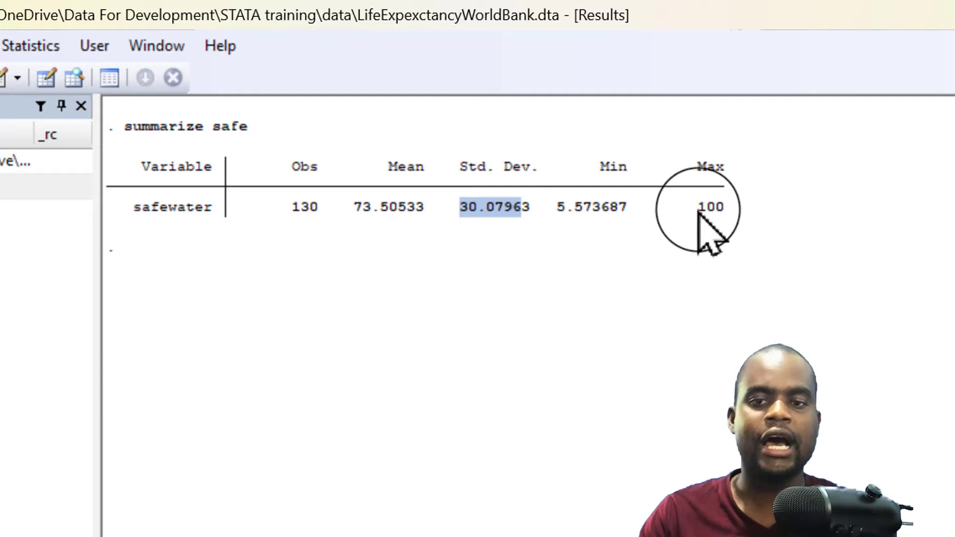
pyautogui.moveTo(691, 208); pyautogui.dragTo(725, 209)
pyautogui.click(579, 164)
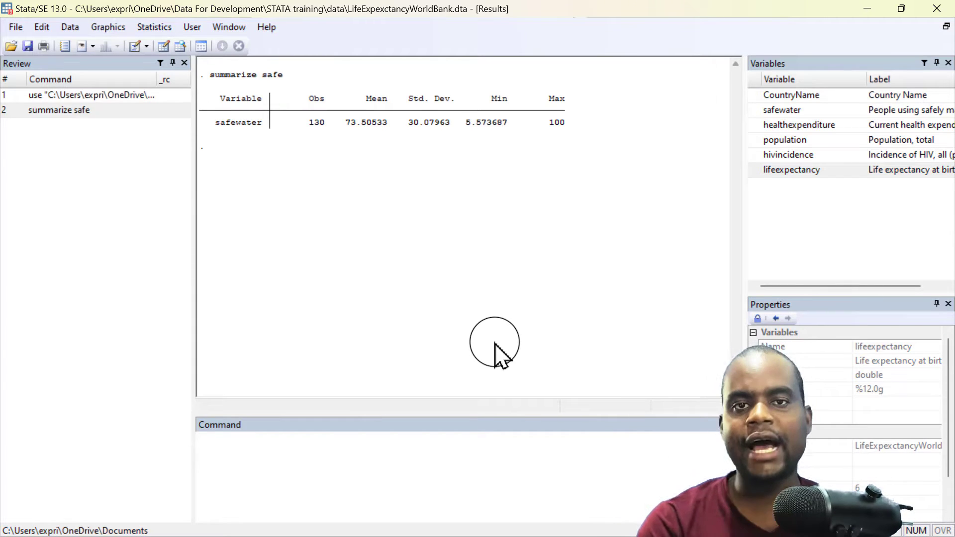
# Open the help page for the summarize command by running "help summarize"
pyautogui.click(335, 467)
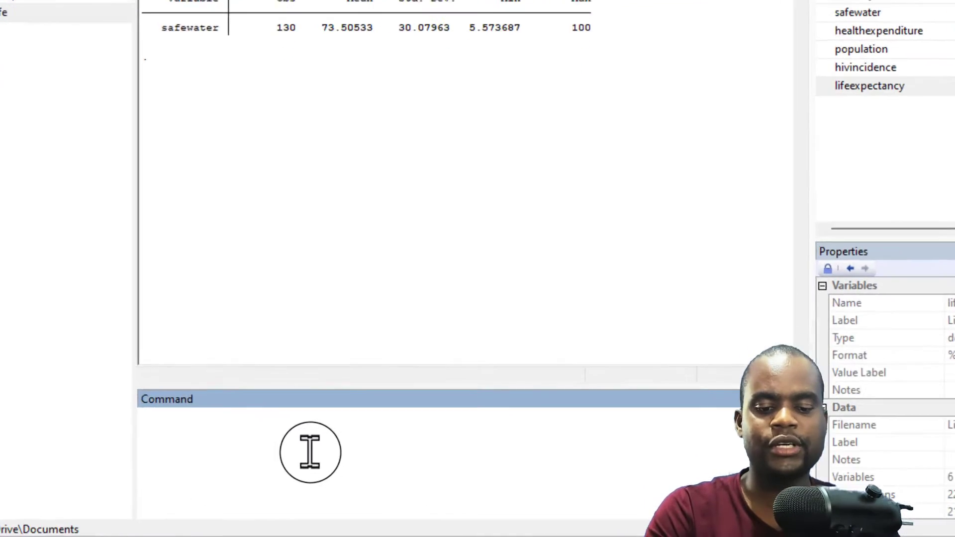
pyautogui.write('help')
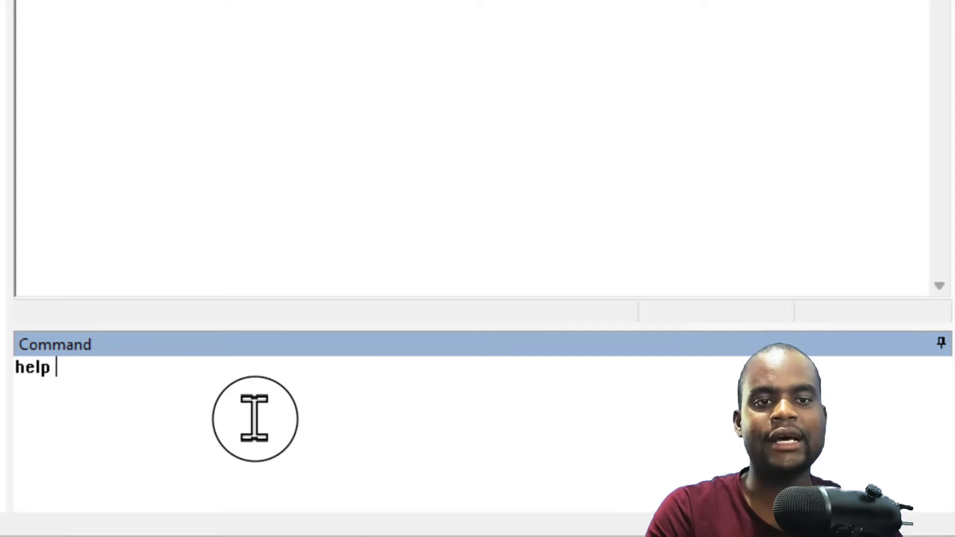
pyautogui.write('summa')
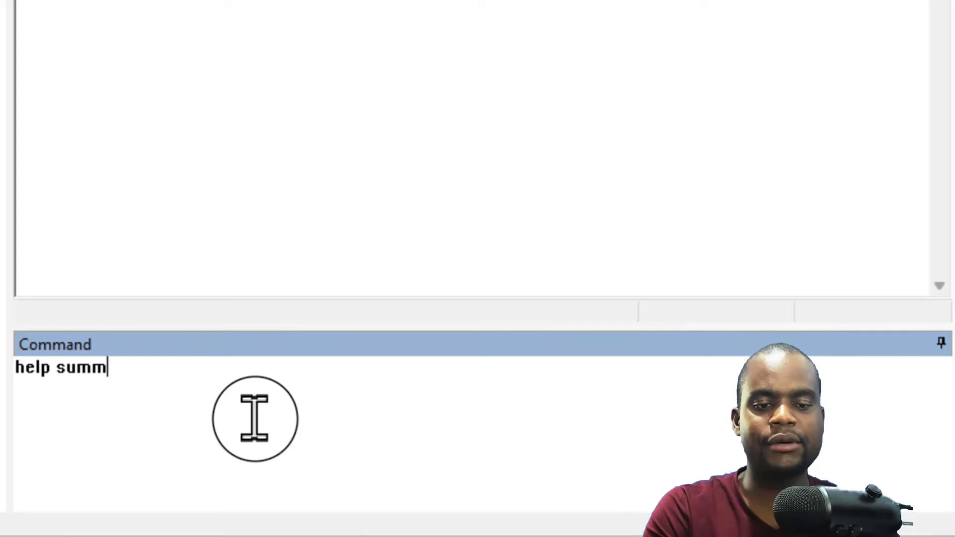
pyautogui.write('rize')
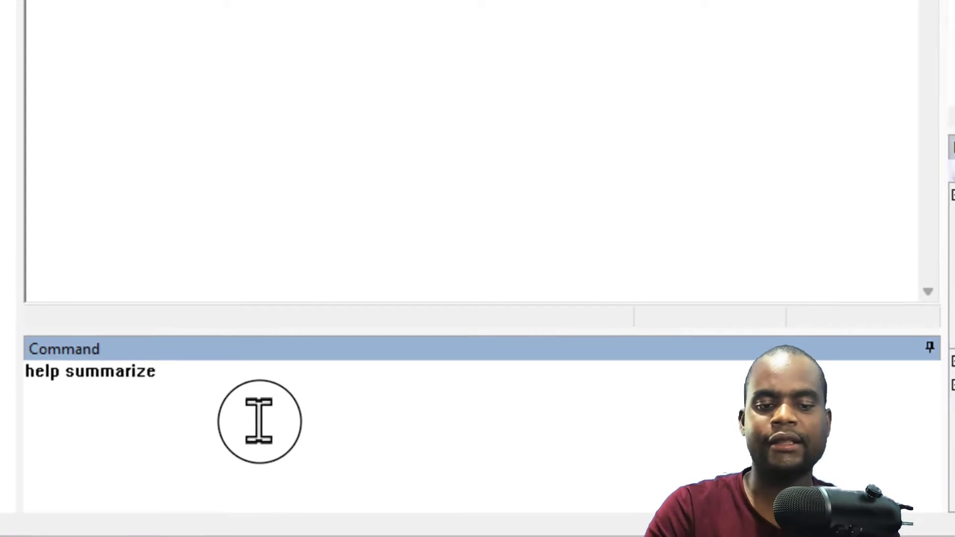
pyautogui.press('Return')
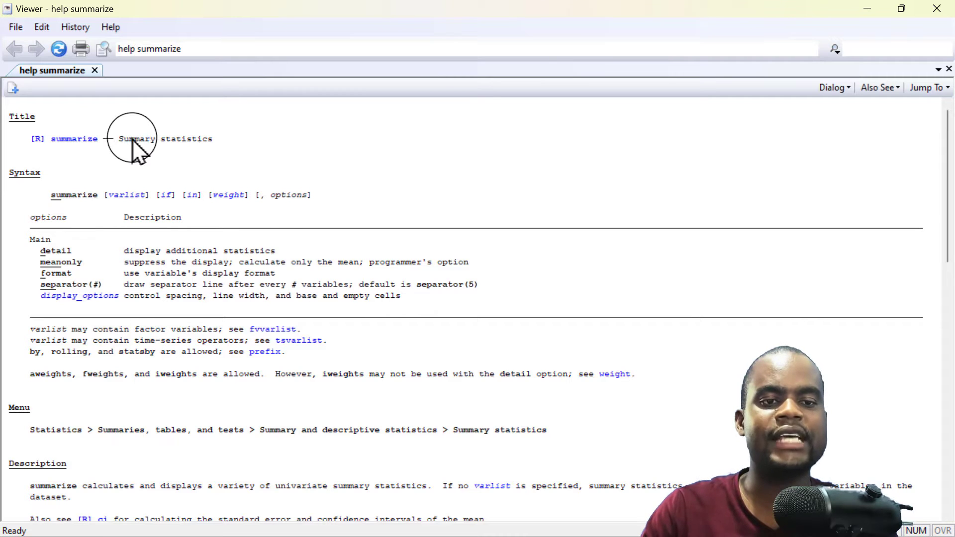
# Examine the title and syntax line of the summarize help page, including its underlined abbreviation, and return to the results
pyautogui.moveTo(124, 139); pyautogui.dragTo(526, 153)
pyautogui.click(518, 155)
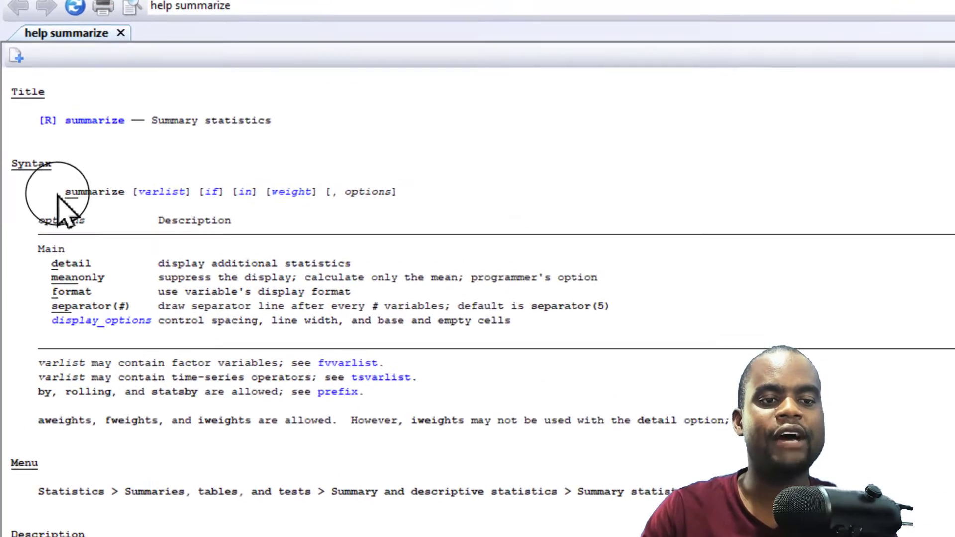
pyautogui.moveTo(58, 194); pyautogui.dragTo(451, 195)
pyautogui.click(719, 286)
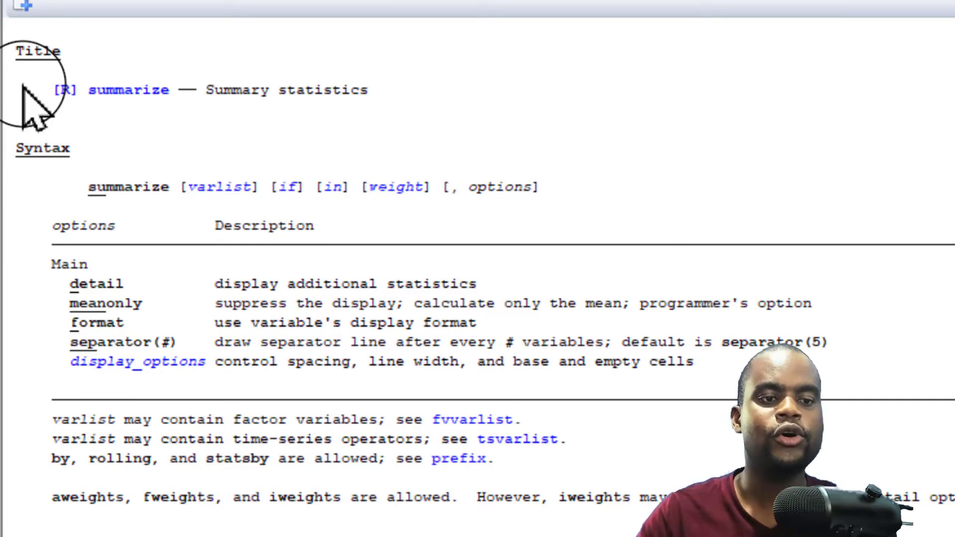
pyautogui.moveTo(89, 189); pyautogui.dragTo(162, 192)
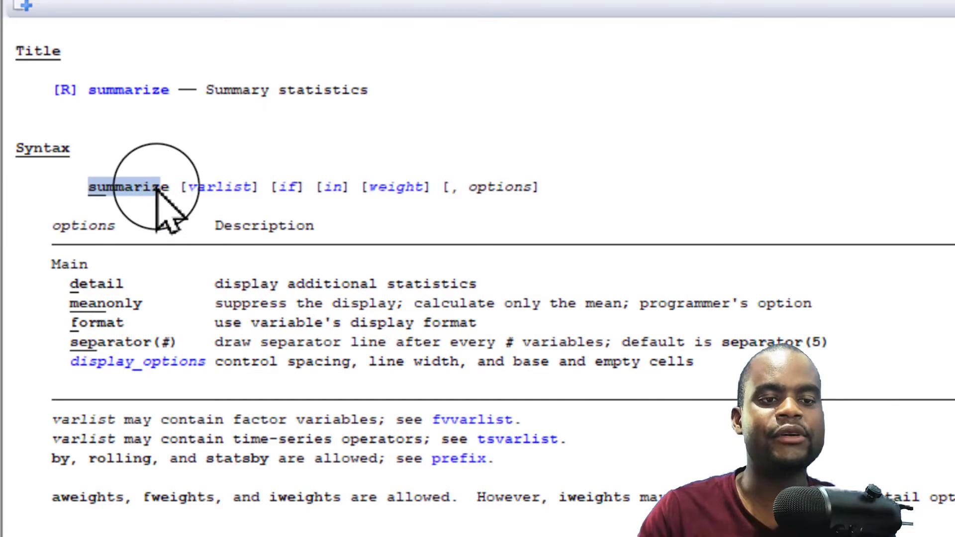
pyautogui.click(695, 218)
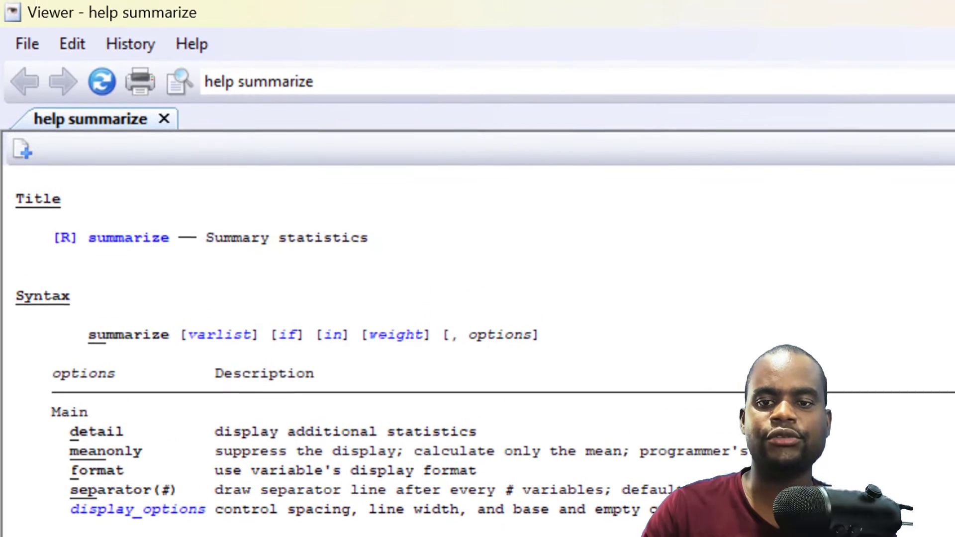
pyautogui.hotkey('alt', 'F4')
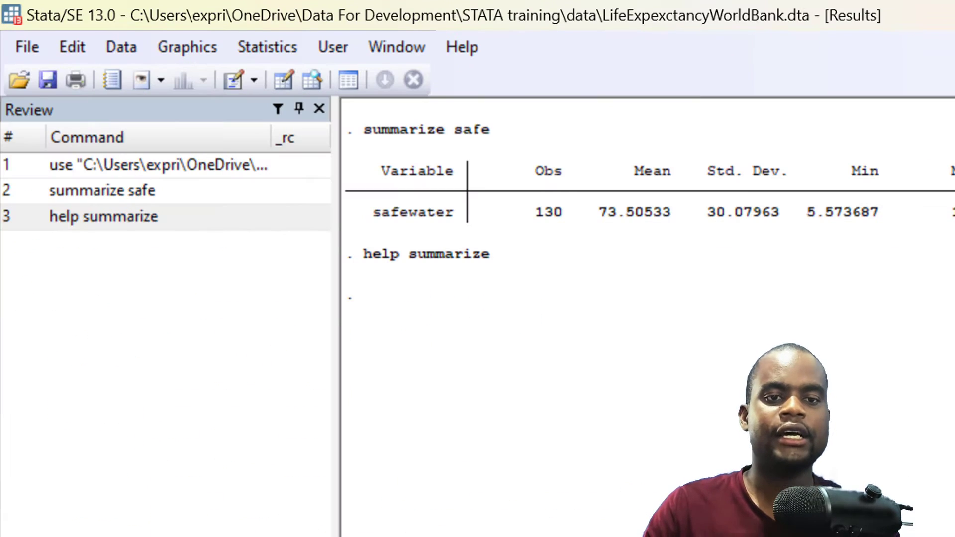
# Summarize the safe water variable again with the shortest abbreviations, running "su s"
pyautogui.moveTo(364, 131); pyautogui.dragTo(461, 133)
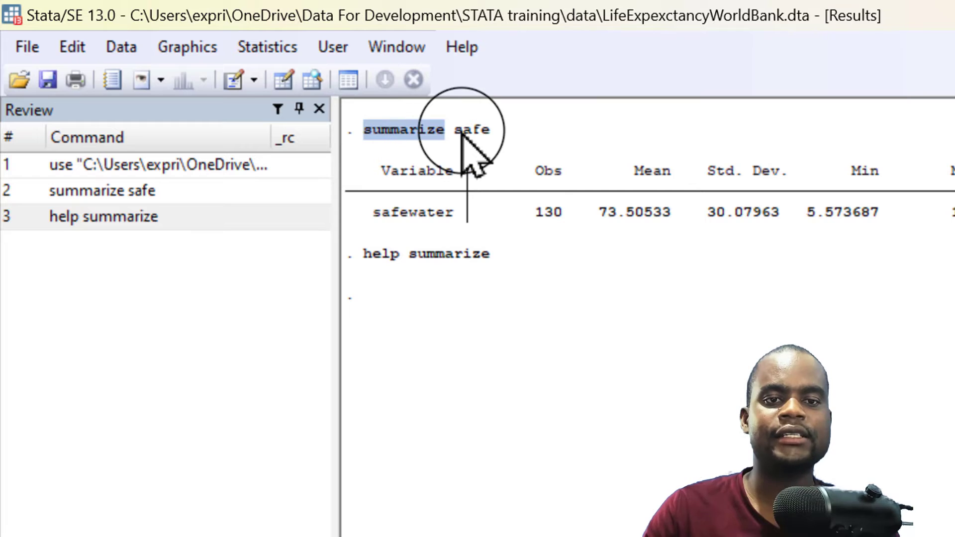
pyautogui.doubleClick(461, 132)
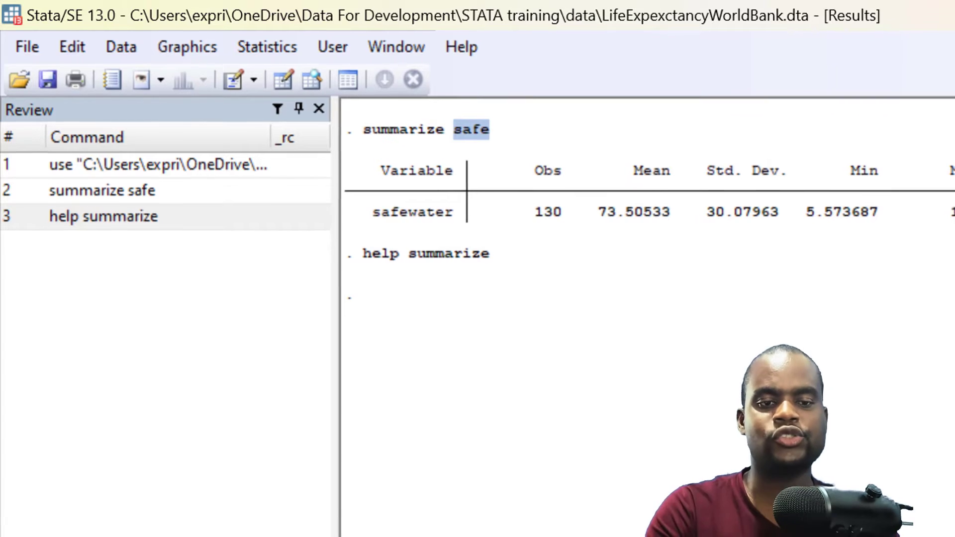
pyautogui.click(281, 455)
pyautogui.write('su')
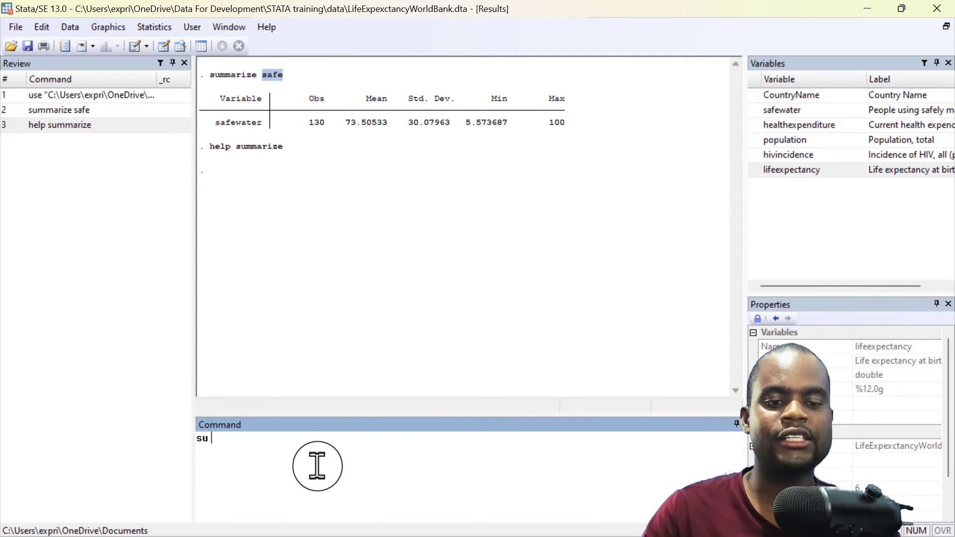
pyautogui.write('s')
pyautogui.press('Return')
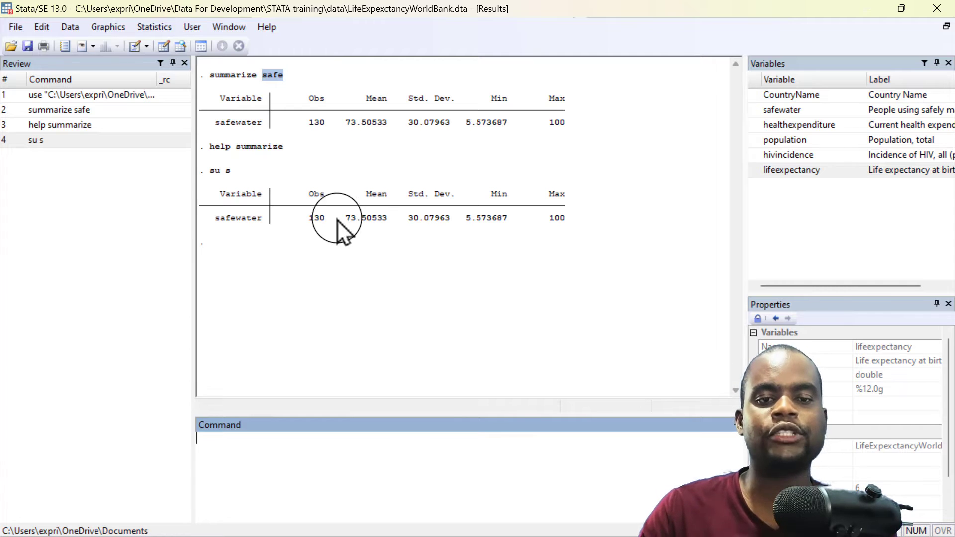
pyautogui.doubleClick(258, 220)
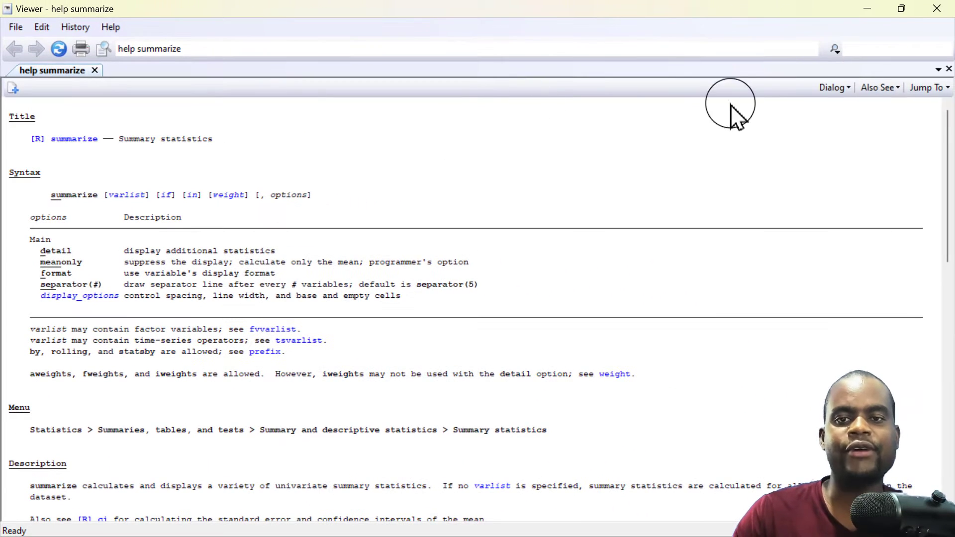
# Put the help viewer away and run "su" without a variable list to summarize all variables in the dataset
pyautogui.click(875, 10)
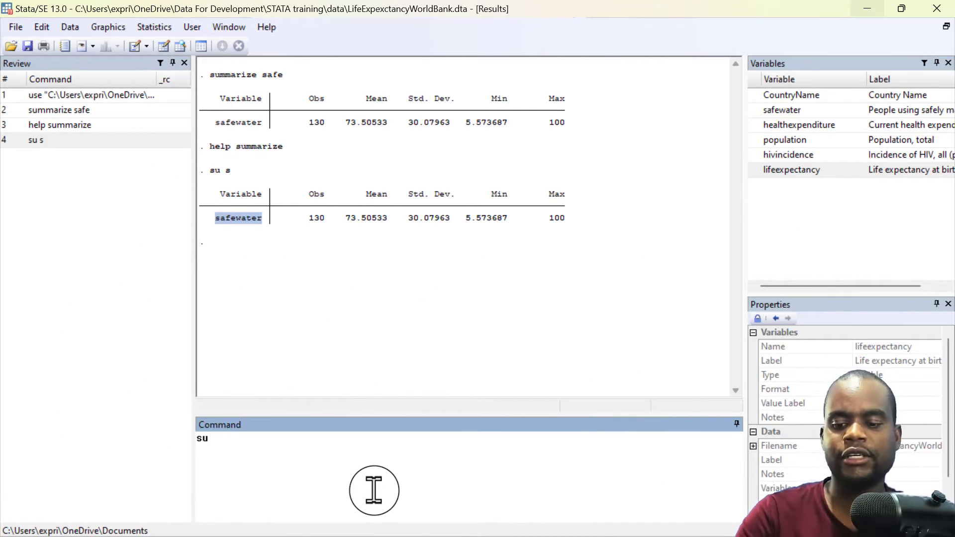
pyautogui.press('Return')
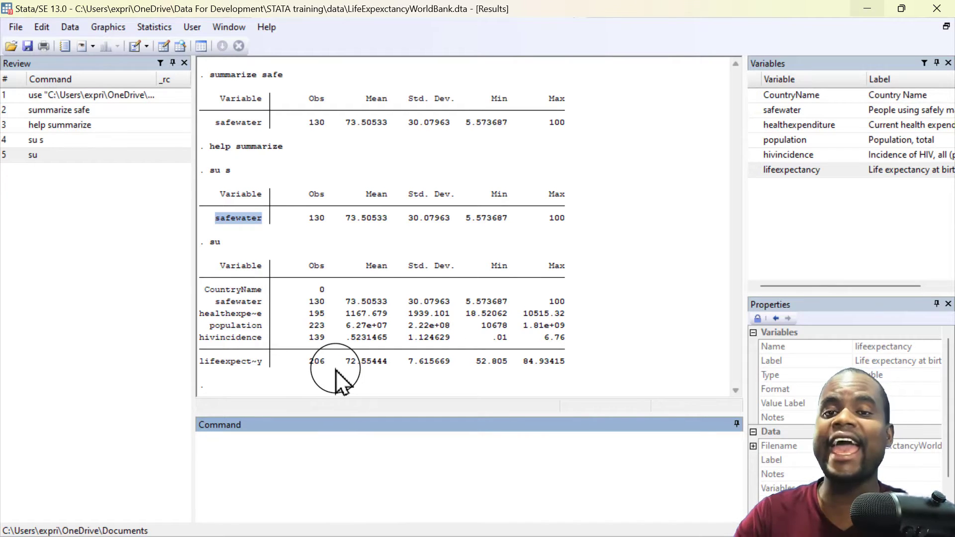
pyautogui.click(209, 298)
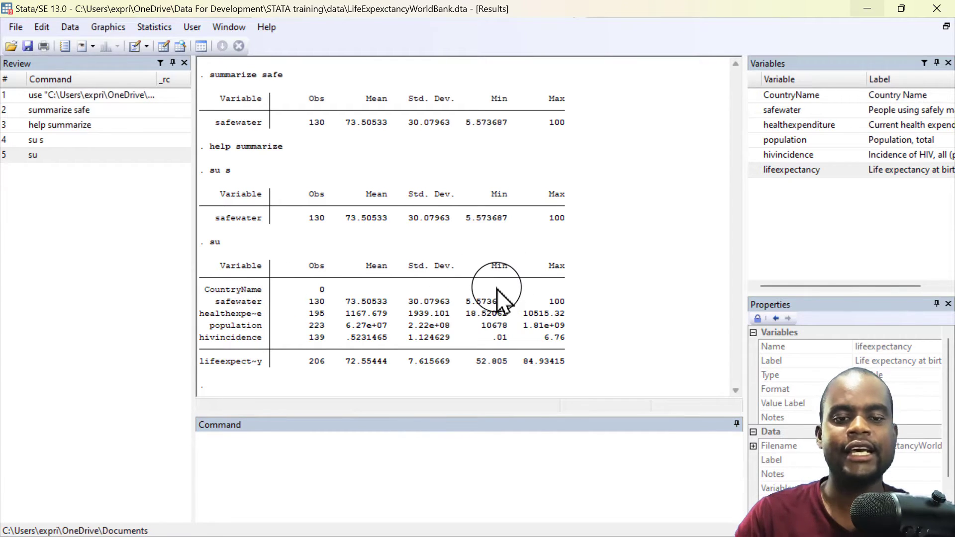
# Examine the full summary table, comparing the CountryName observation count with the rows of the other variables
pyautogui.moveTo(310, 289); pyautogui.dragTo(324, 290)
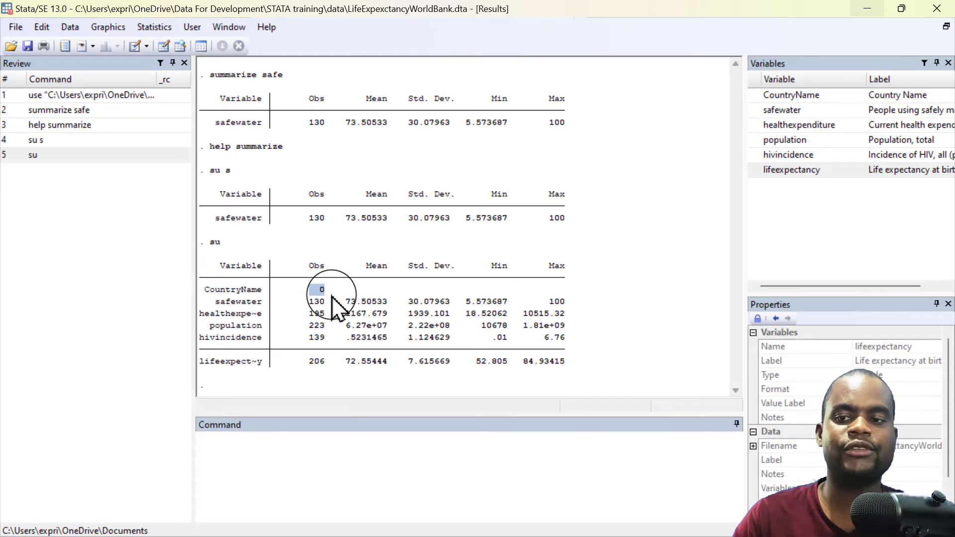
pyautogui.click(378, 291)
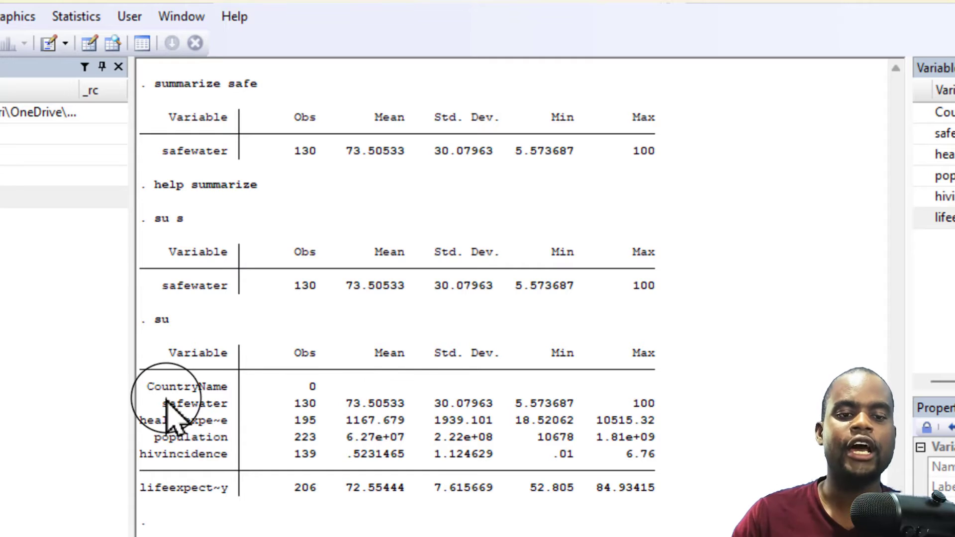
pyautogui.moveTo(162, 403); pyautogui.dragTo(643, 460)
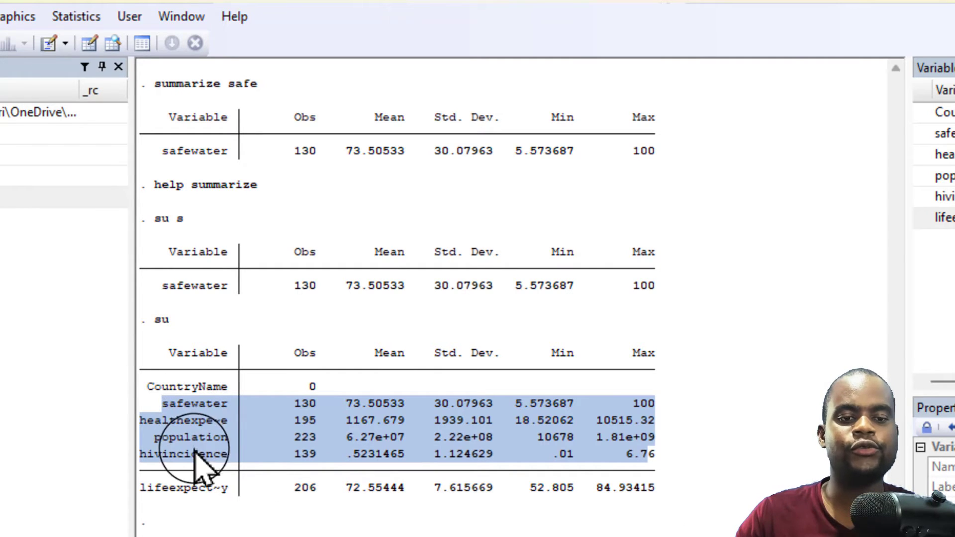
pyautogui.click(147, 499)
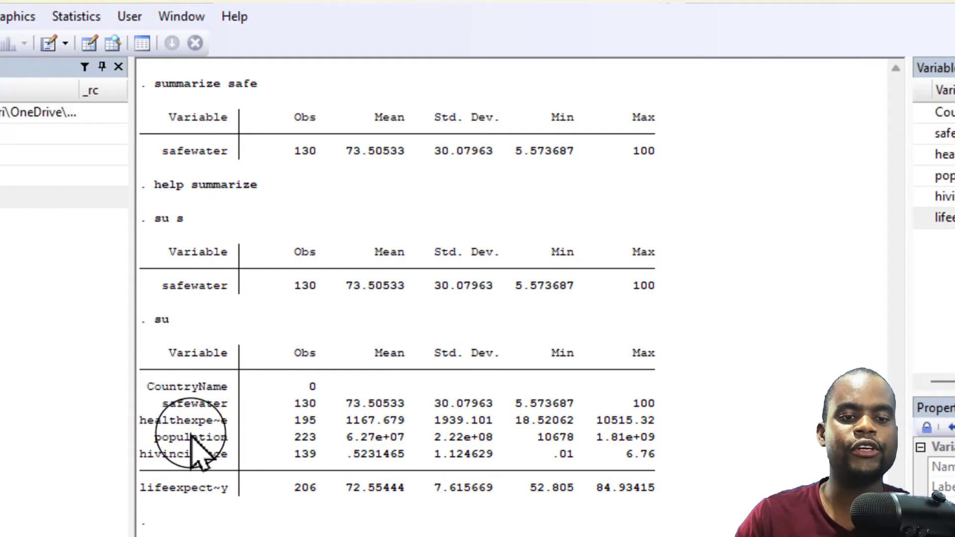
pyautogui.moveTo(196, 384); pyautogui.dragTo(209, 464)
pyautogui.click(196, 478)
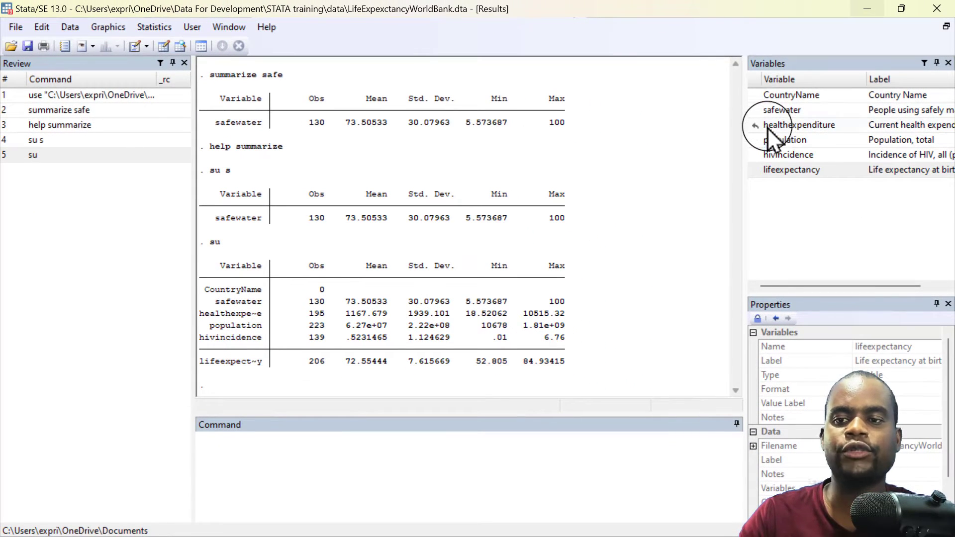
# Summarize the safe water and health expenditure variables together by running "su safe health"
pyautogui.click(297, 456)
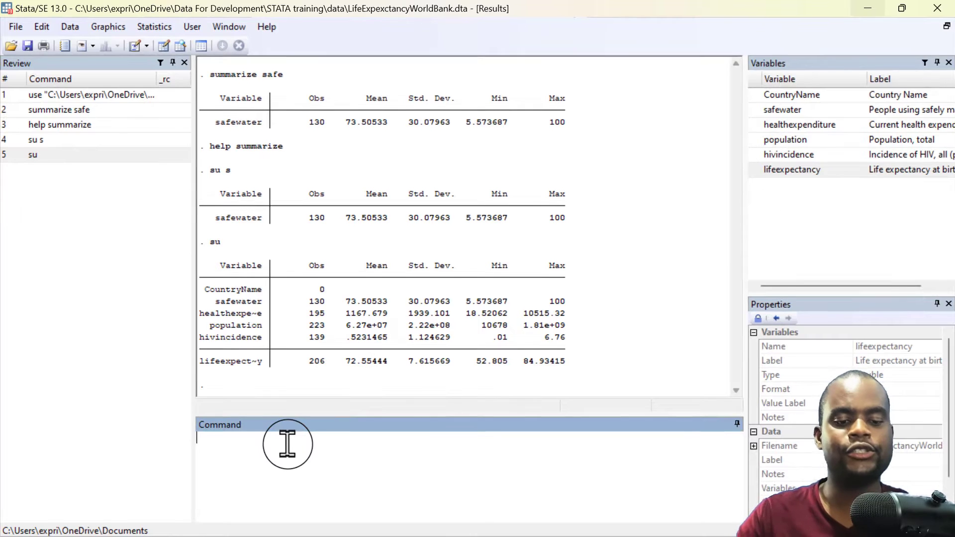
pyautogui.write('su')
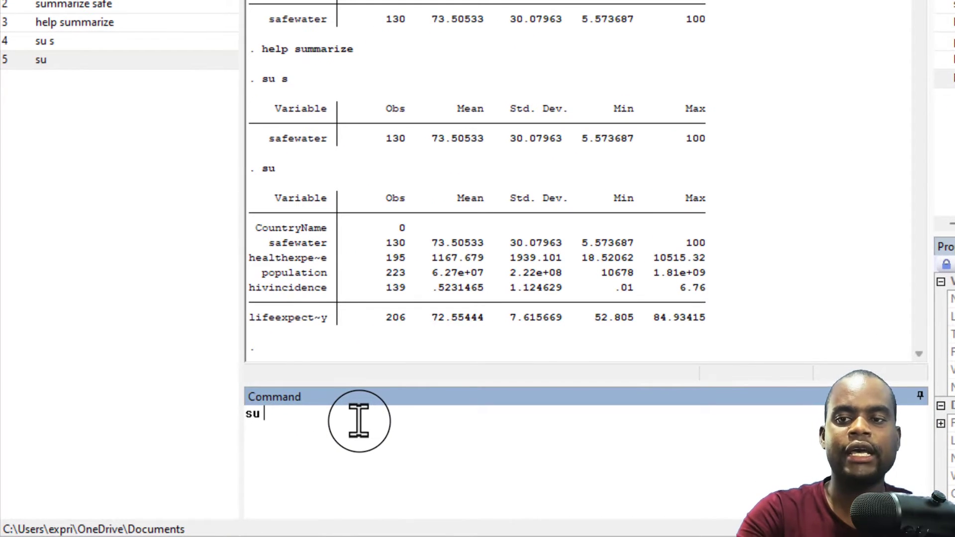
pyautogui.write(' safe')
pyautogui.doubleClick(311, 418)
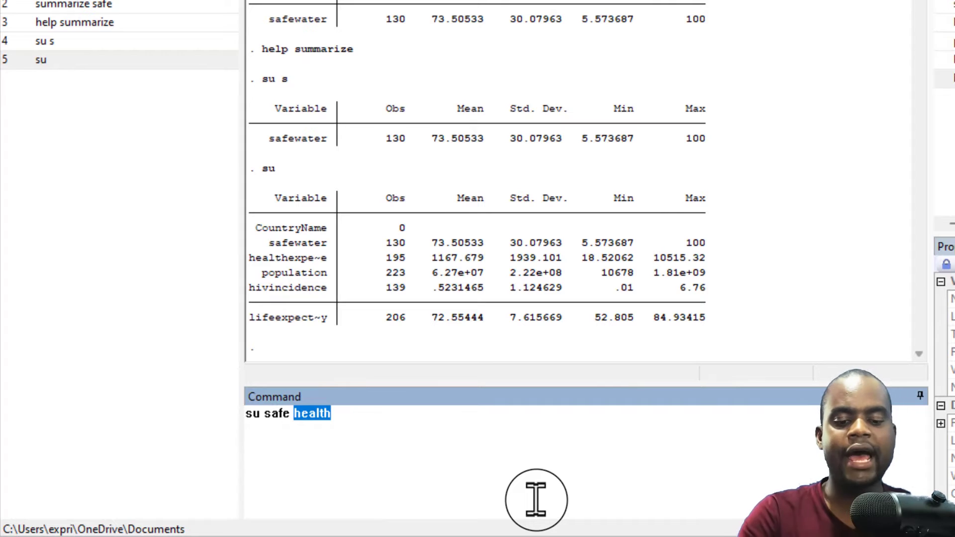
pyautogui.write('health')
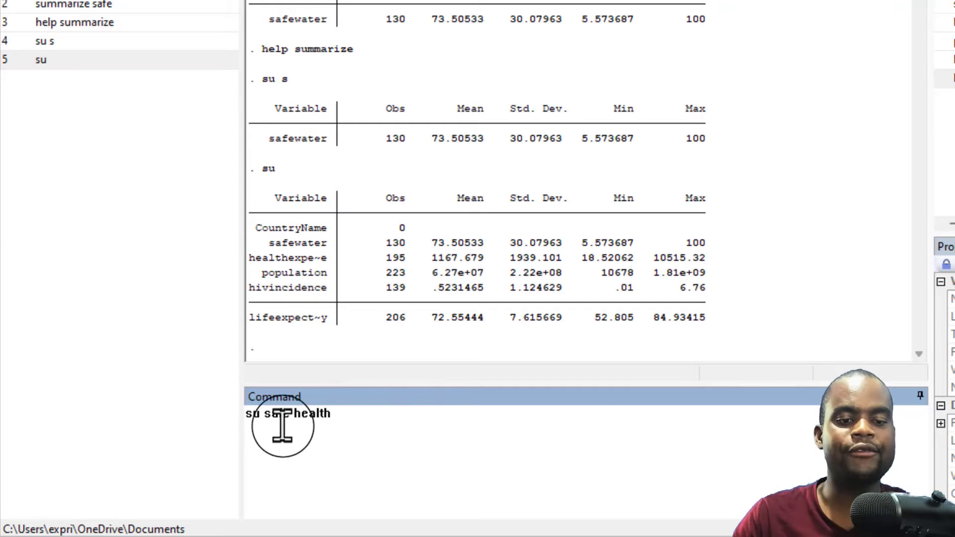
pyautogui.doubleClick(250, 414)
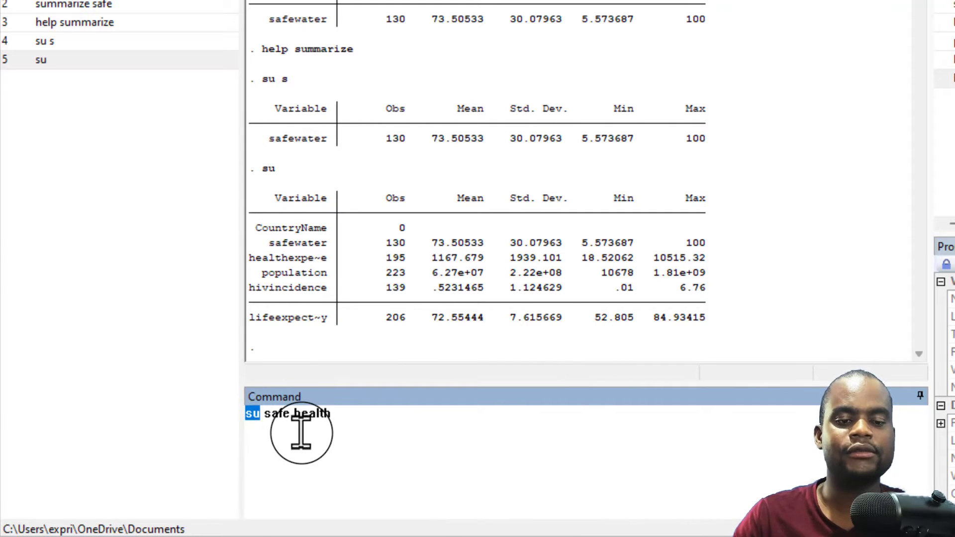
pyautogui.doubleClick(274, 414)
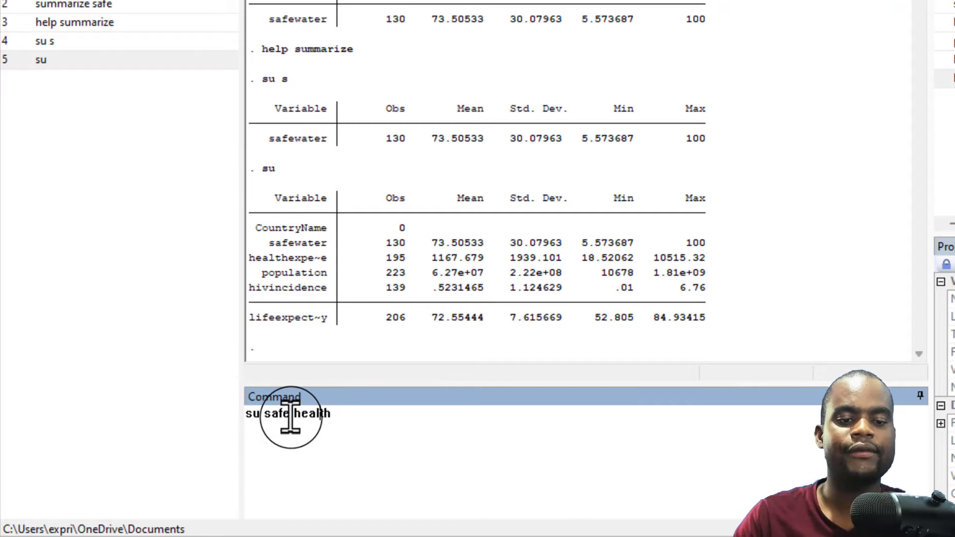
pyautogui.doubleClick(309, 413)
pyautogui.click(418, 433)
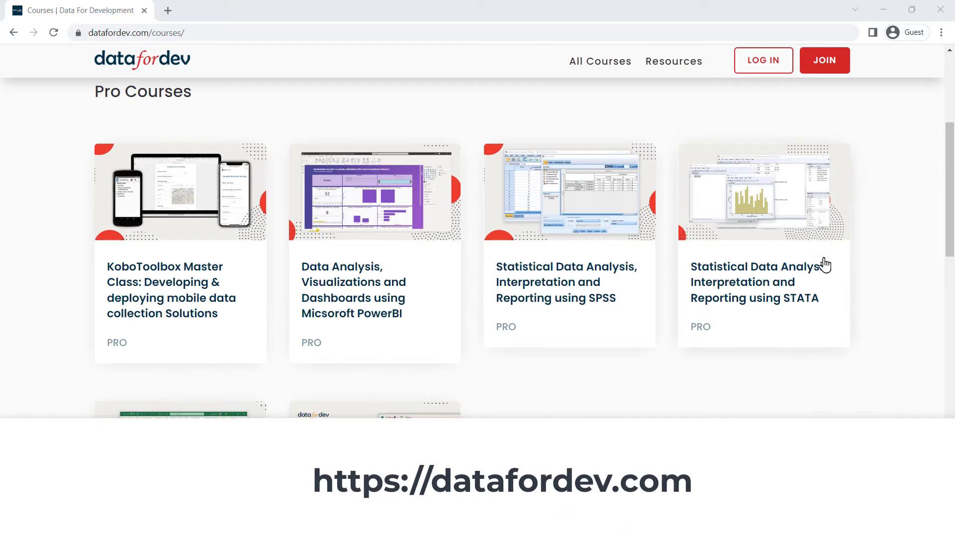
# In the browser, open the datafordev STATA course page and read through its learning goals and course content
pyautogui.click(809, 264)
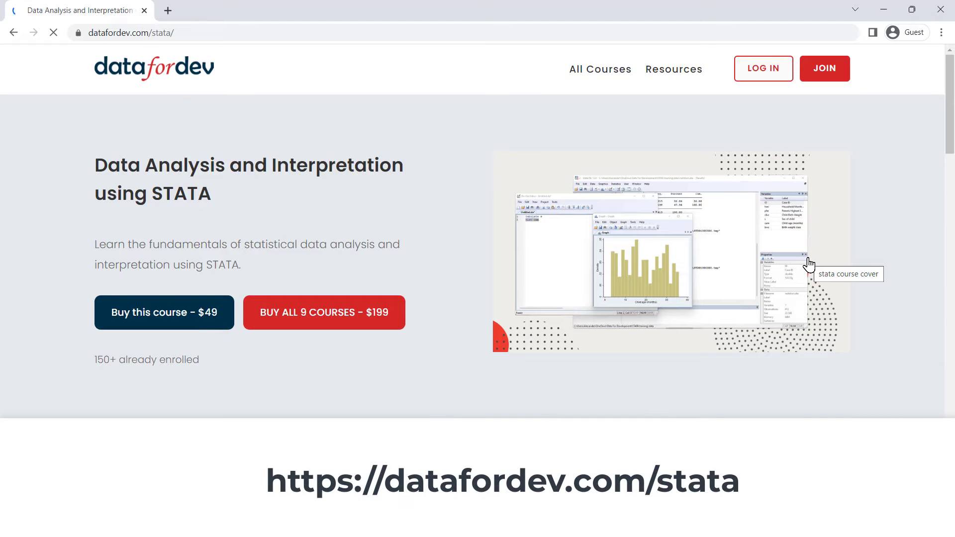
pyautogui.scroll(-9, 808, 265)
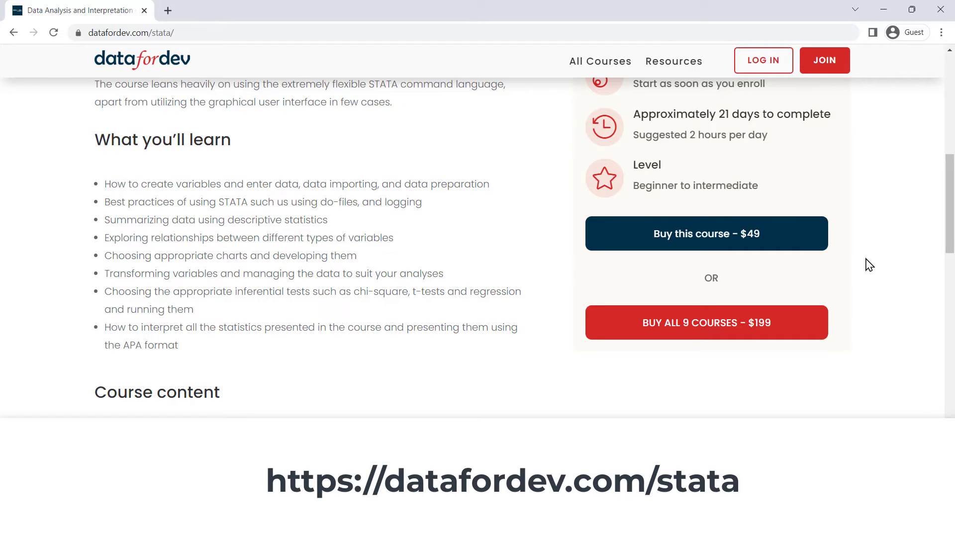
pyautogui.scroll(-6, 869, 265)
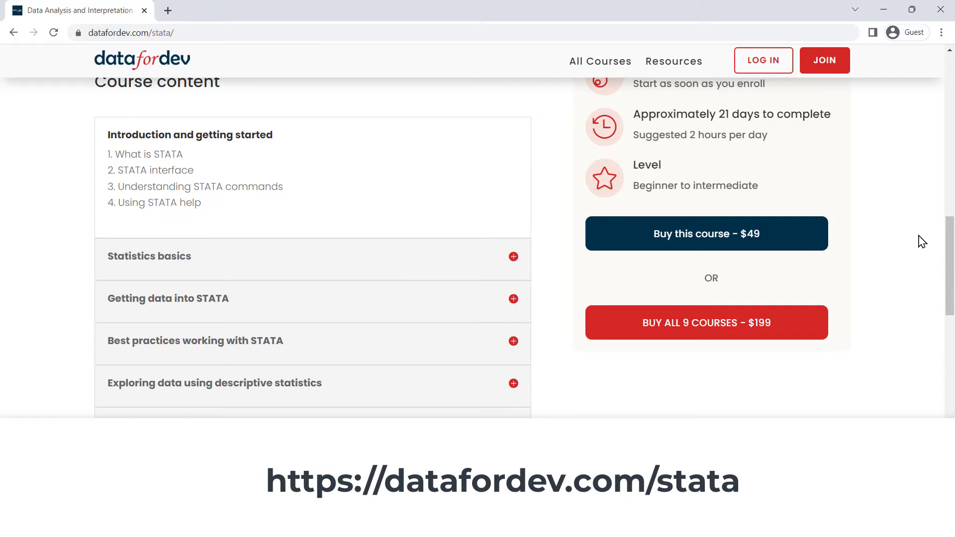
pyautogui.scroll(-3, 921, 241)
pyautogui.scroll(-3, 921, 241)
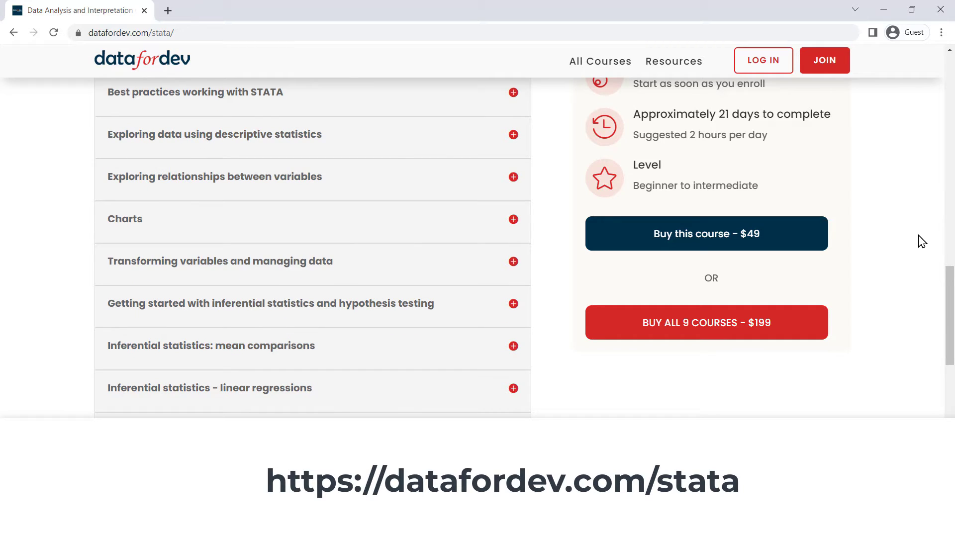
pyautogui.scroll(-10, 921, 242)
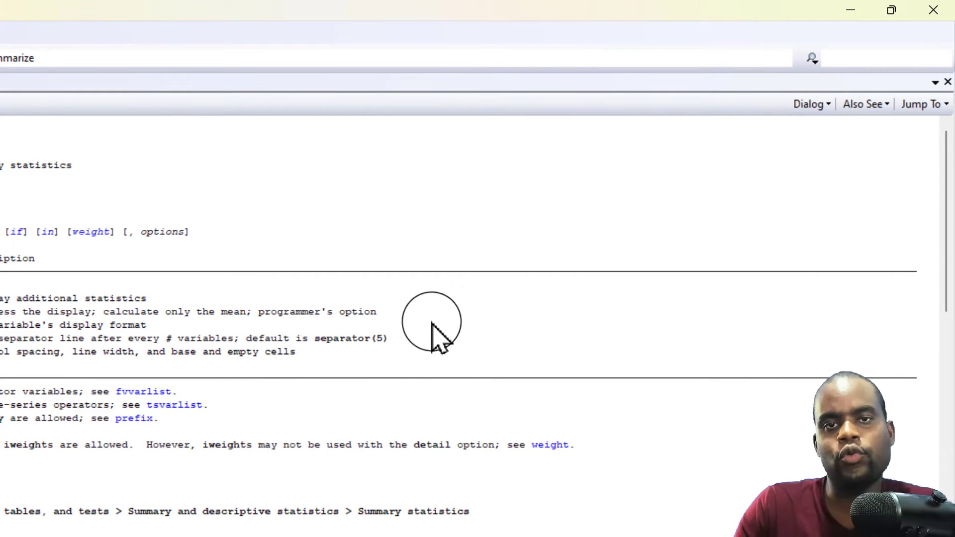
# Put the help viewer away and summarize life expectancy where safe water is at most 70 by running "su life if safe<=70"
pyautogui.click(851, 11)
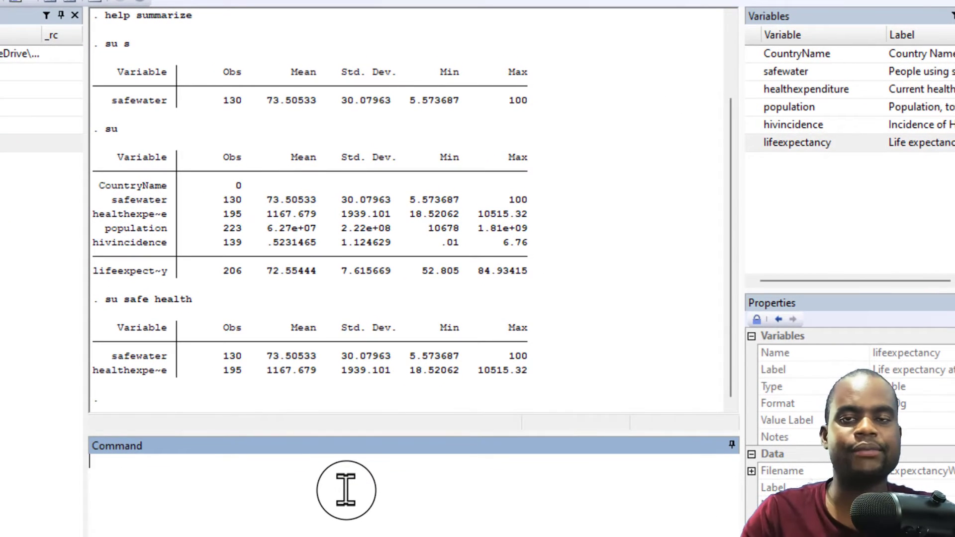
pyautogui.write('su')
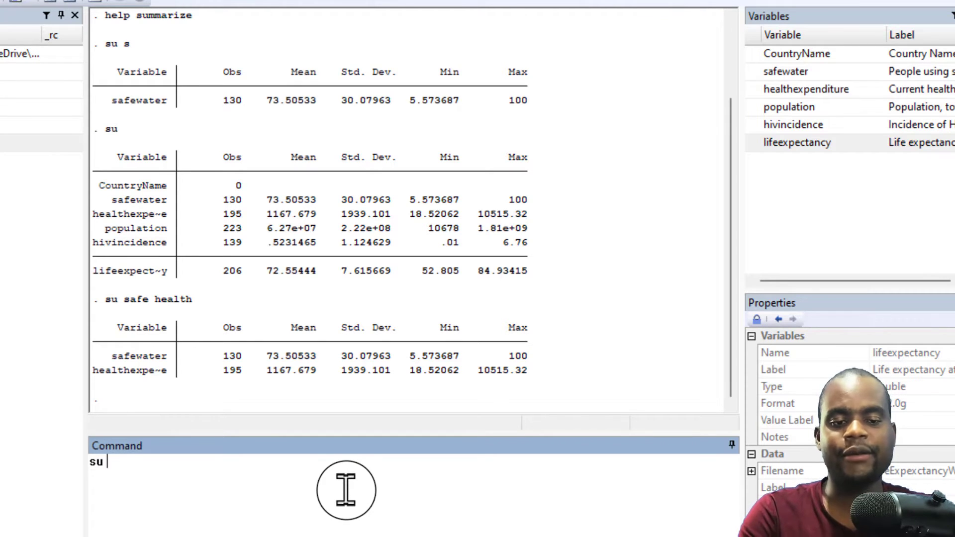
pyautogui.write(' life')
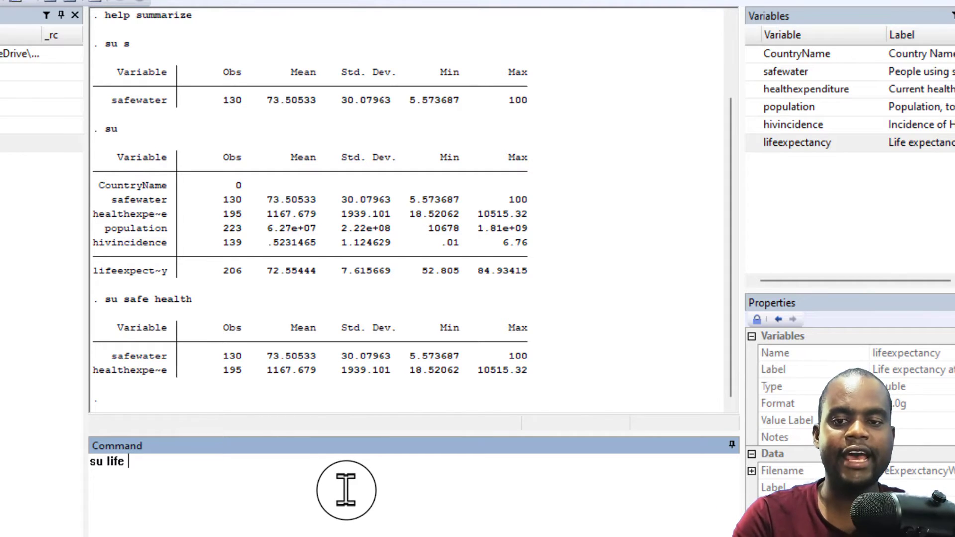
pyautogui.write(' if')
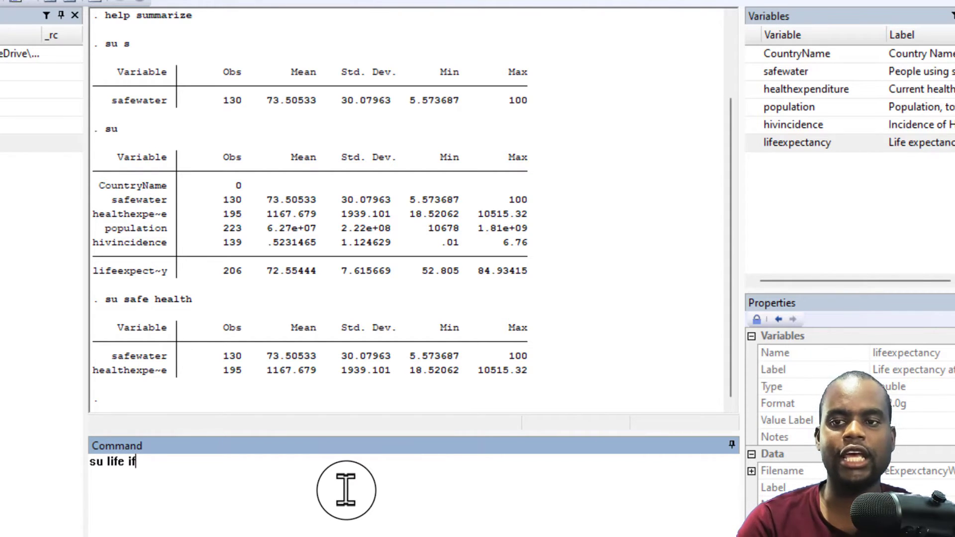
pyautogui.write('safe')
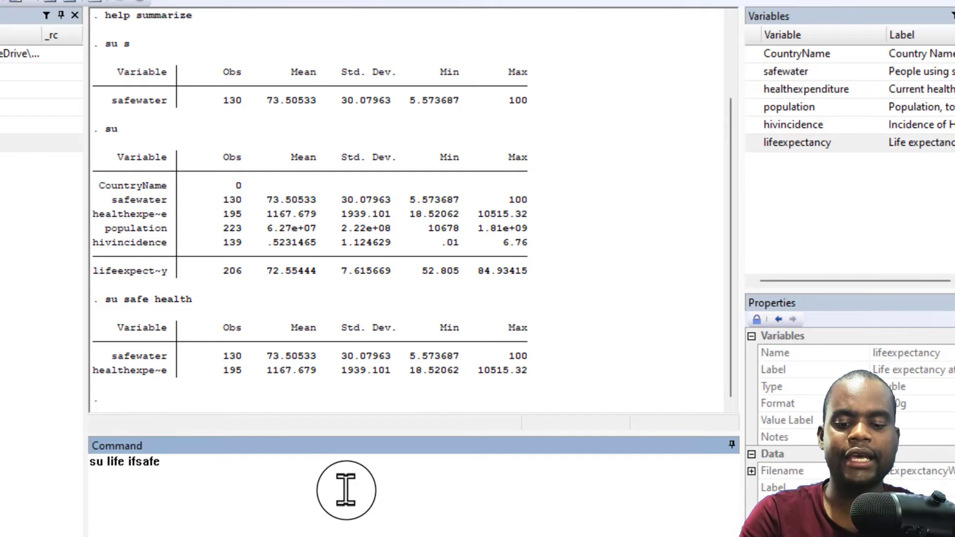
pyautogui.press('Left')
pyautogui.press('Left')
pyautogui.press('Left')
pyautogui.press('Left')
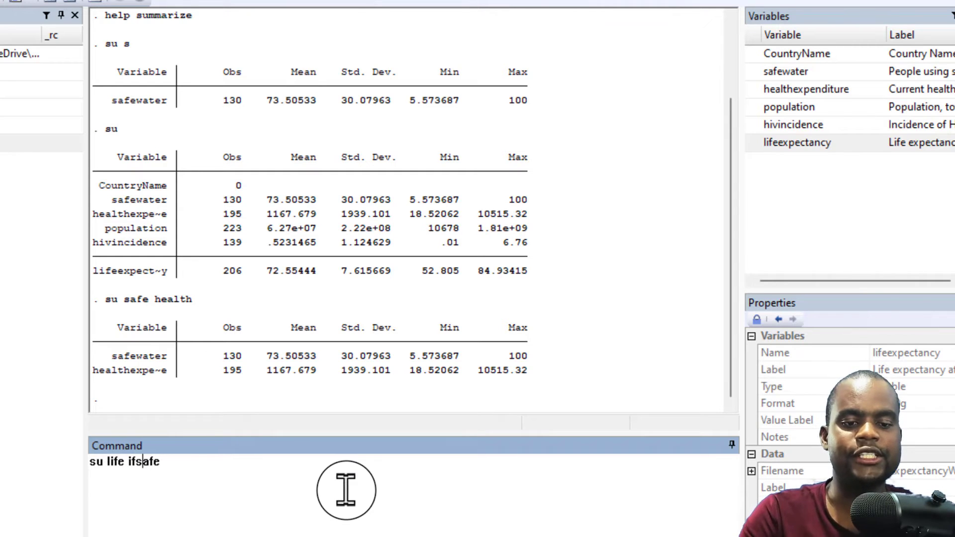
pyautogui.press('End')
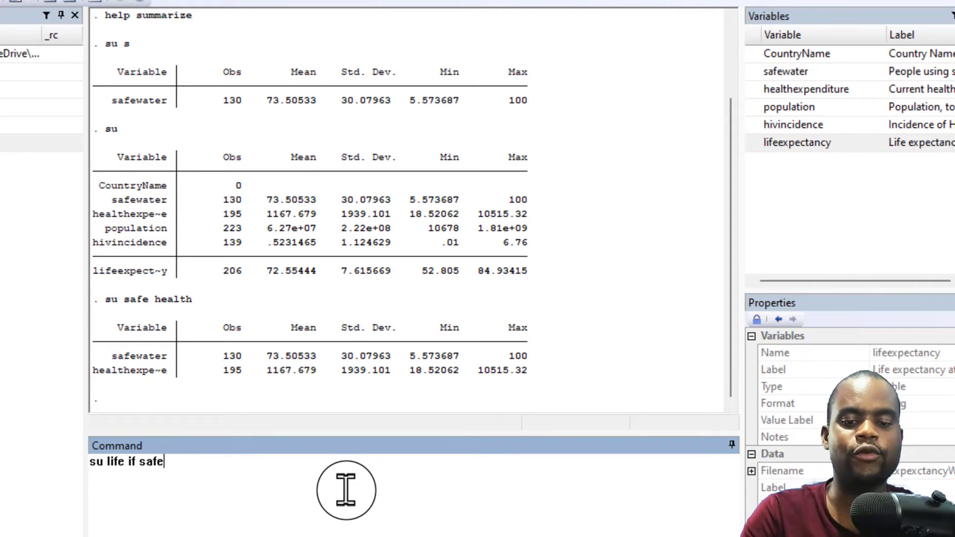
pyautogui.write('<')
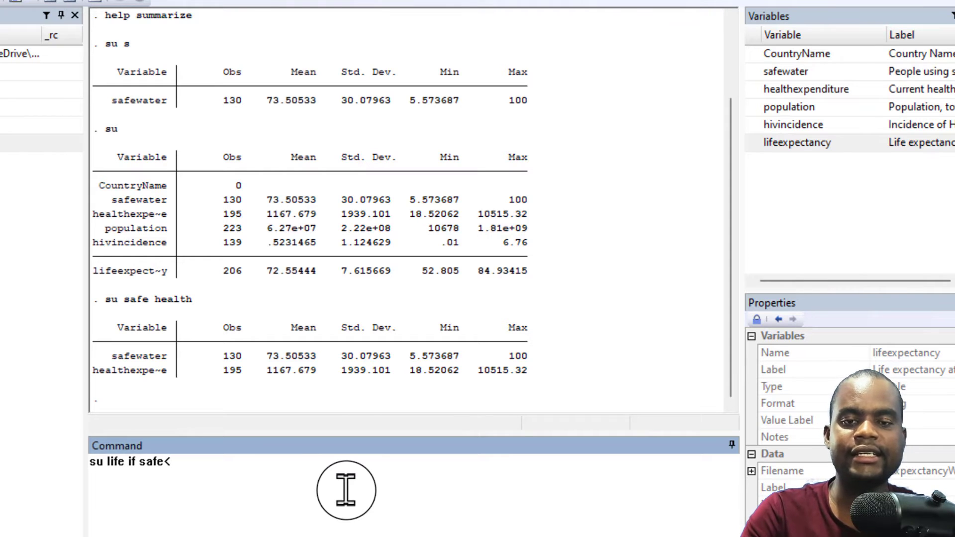
pyautogui.write('=')
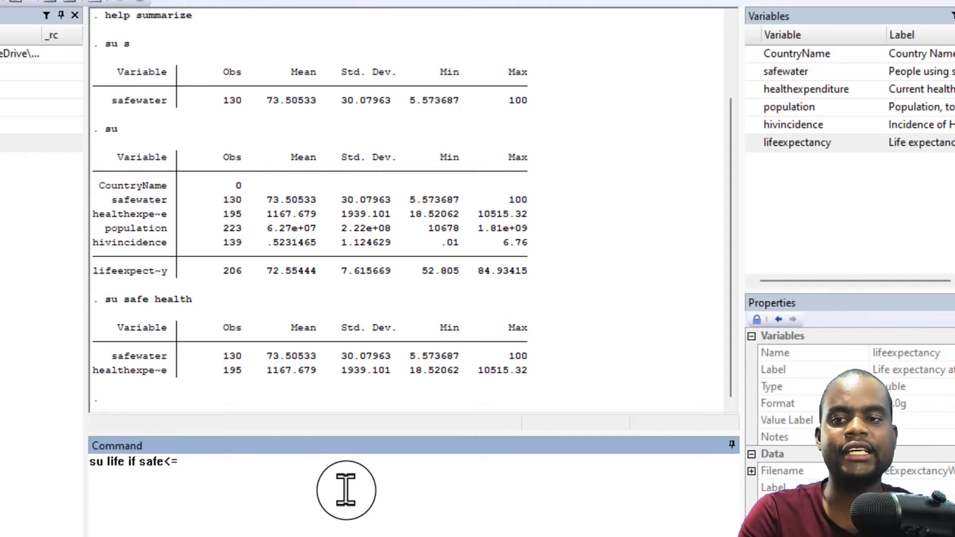
pyautogui.write('70')
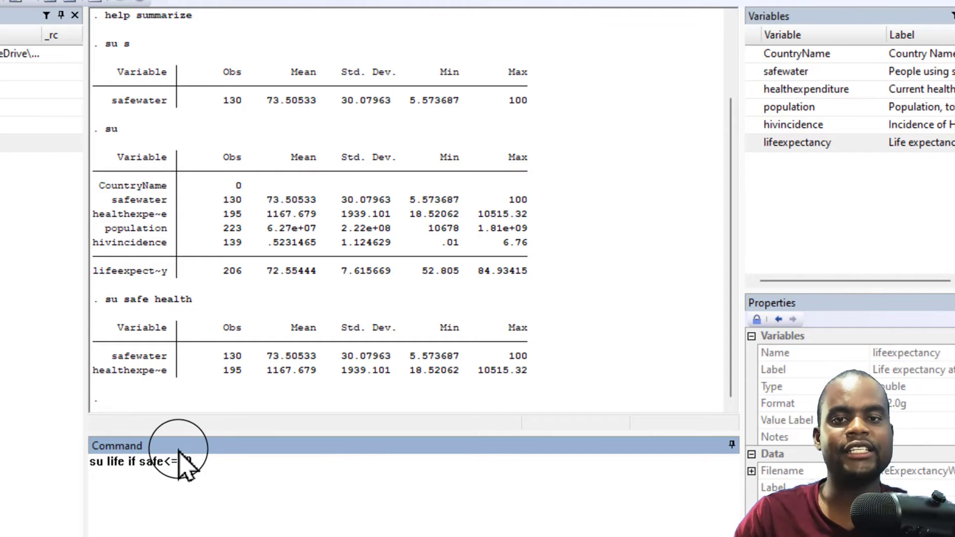
pyautogui.doubleClick(117, 461)
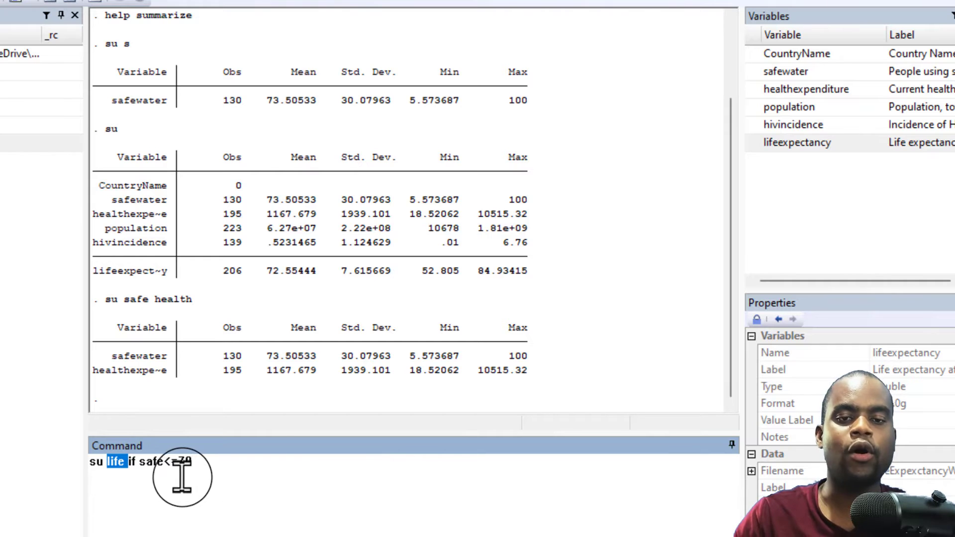
pyautogui.doubleClick(151, 461)
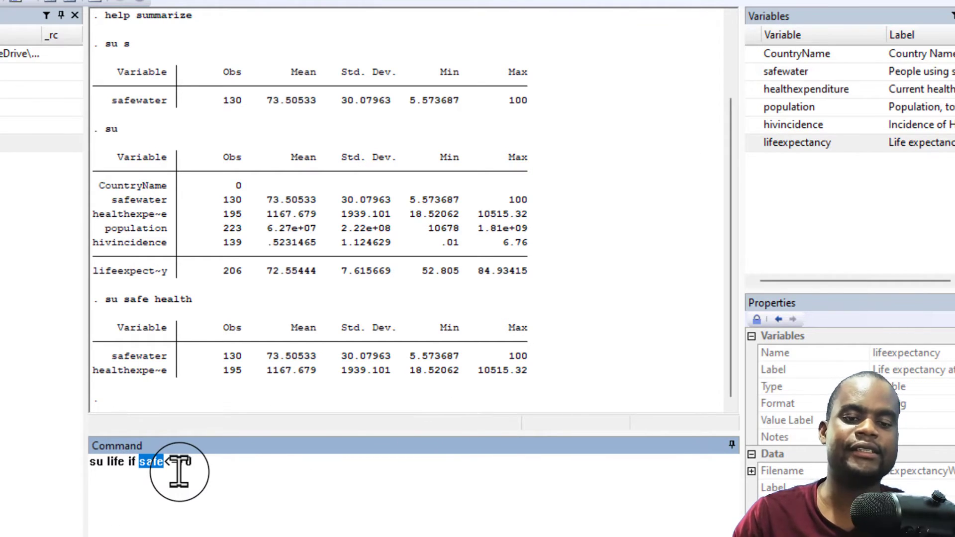
pyautogui.click(302, 475)
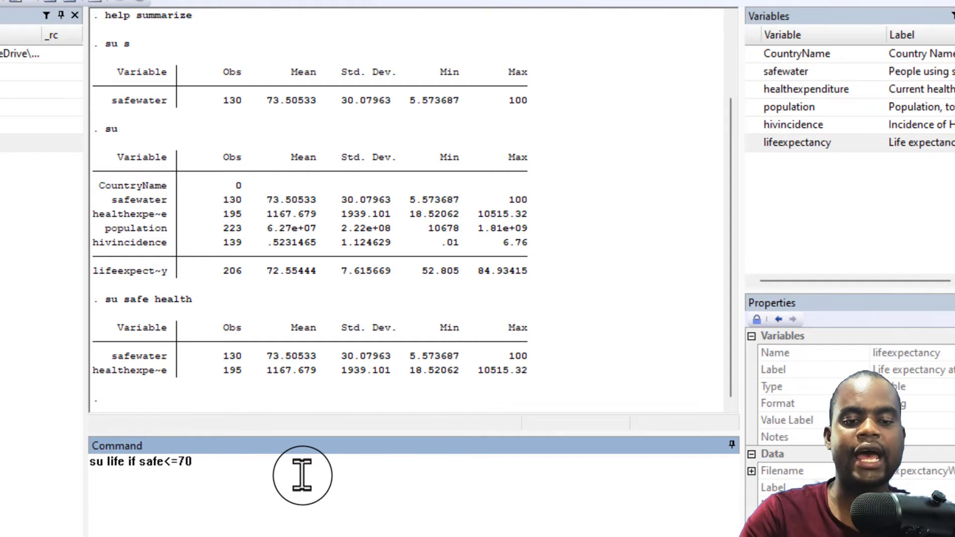
pyautogui.press('Return')
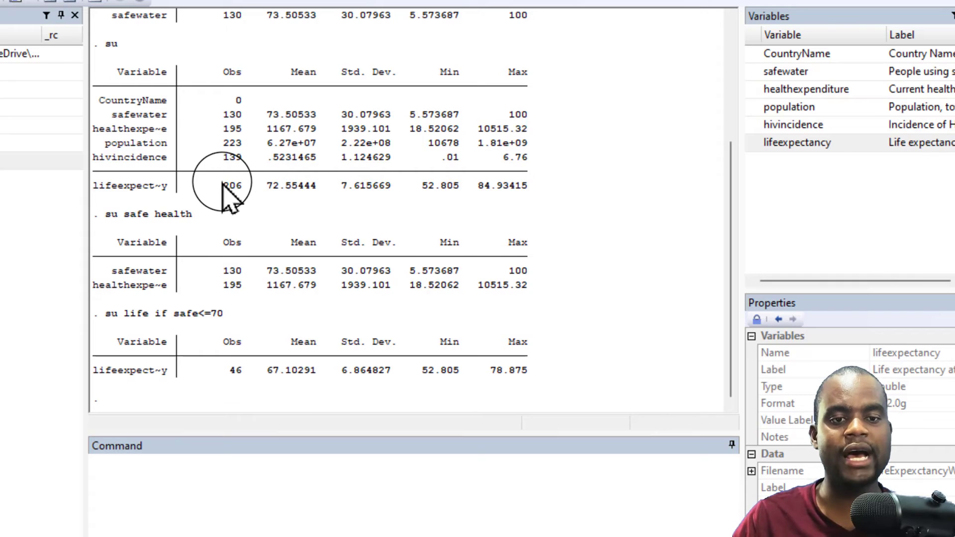
# Compare life expectancy's observations and statistics in the full summary with those restricted by the safe water condition
pyautogui.moveTo(219, 185); pyautogui.dragTo(247, 186)
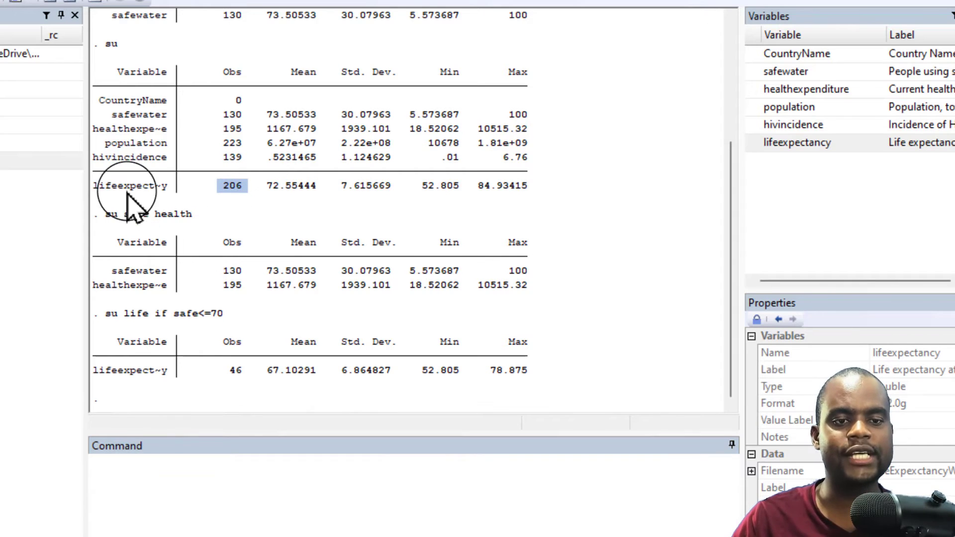
pyautogui.moveTo(117, 186); pyautogui.dragTo(509, 172)
pyautogui.moveTo(223, 372); pyautogui.dragTo(249, 374)
pyautogui.click(229, 378)
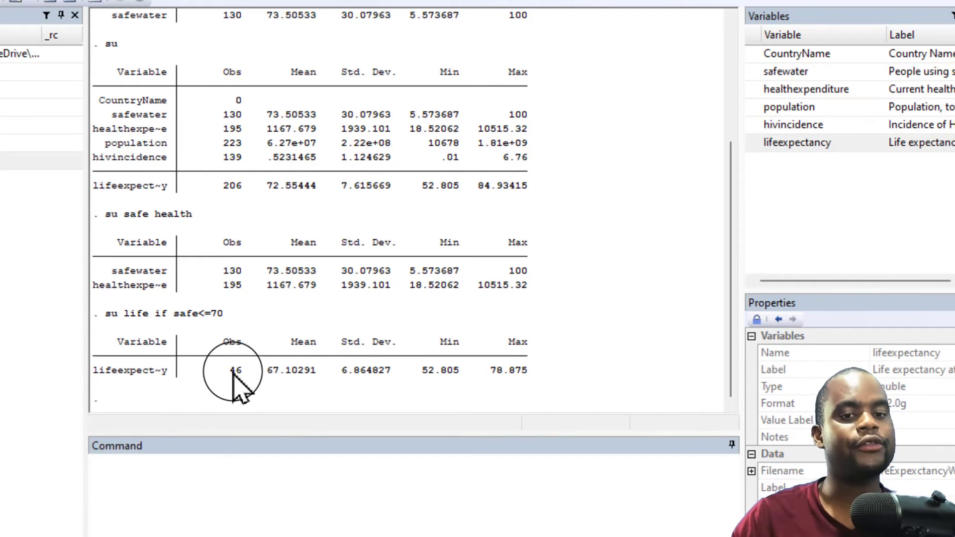
pyautogui.moveTo(177, 312); pyautogui.dragTo(224, 315)
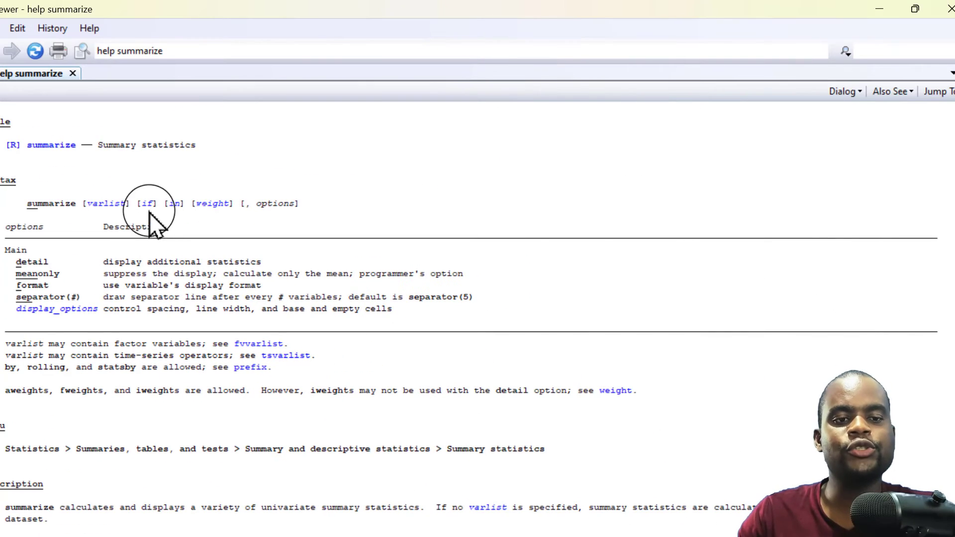
# Review the summarize help syntax, covering the in qualifier, the options table and the detail option with its abbreviation
pyautogui.moveTo(164, 206); pyautogui.dragTo(184, 205)
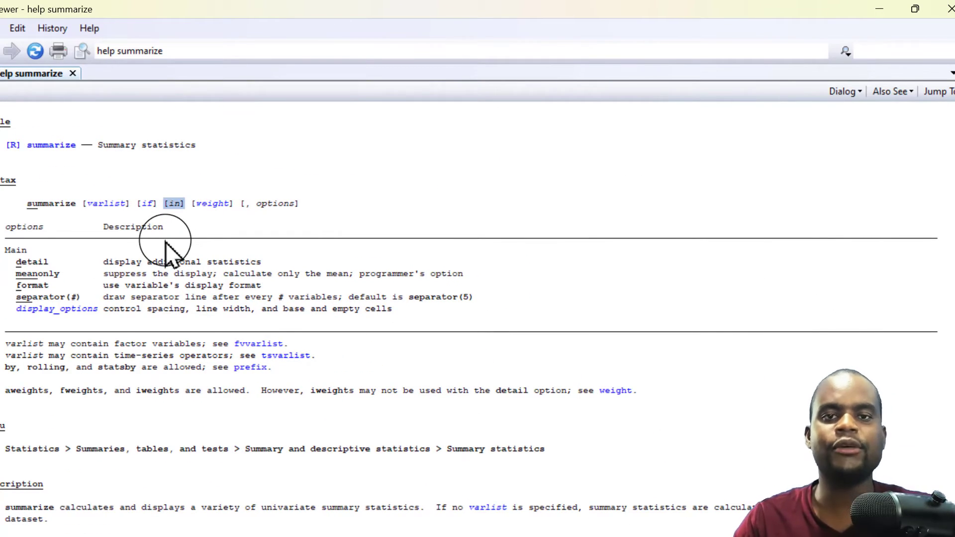
pyautogui.click(193, 209)
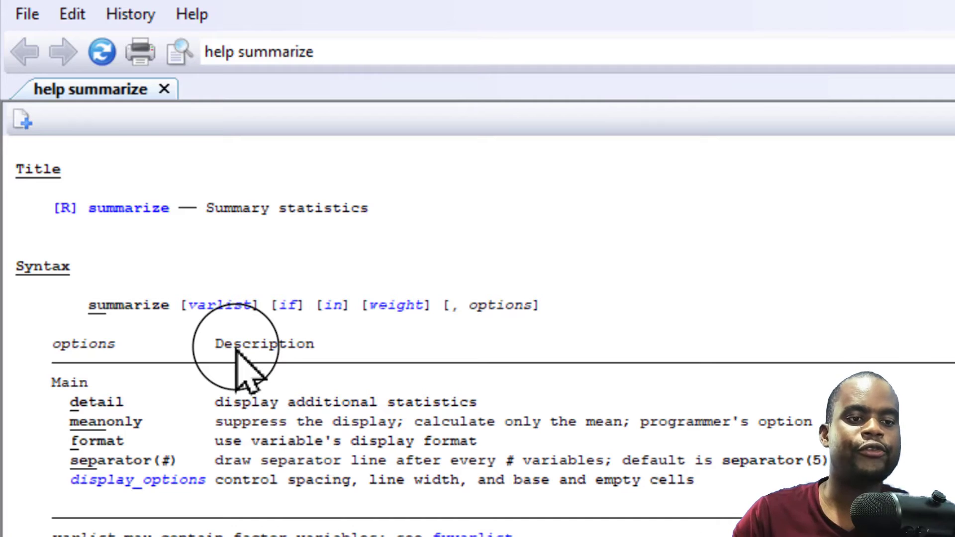
pyautogui.moveTo(44, 343); pyautogui.dragTo(745, 512)
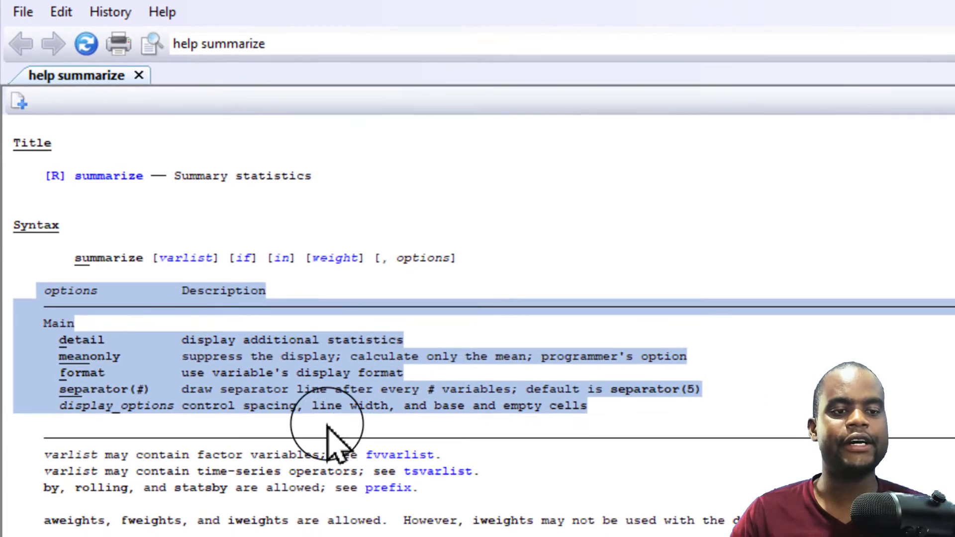
pyautogui.click(52, 332)
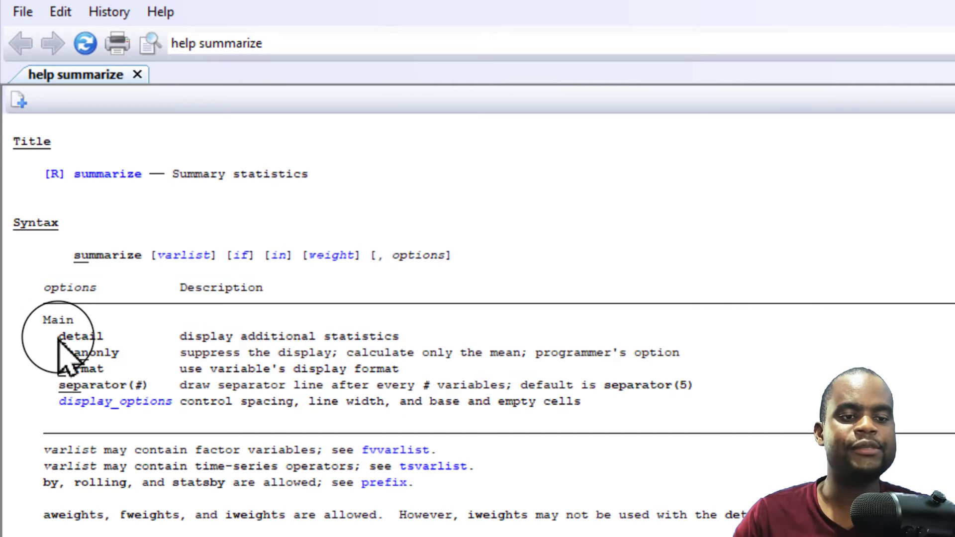
pyautogui.moveTo(52, 337)
pyautogui.mouseDown()
pyautogui.moveTo(103, 338)
pyautogui.moveTo(64, 351)
pyautogui.moveTo(65, 343)
pyautogui.mouseUp()
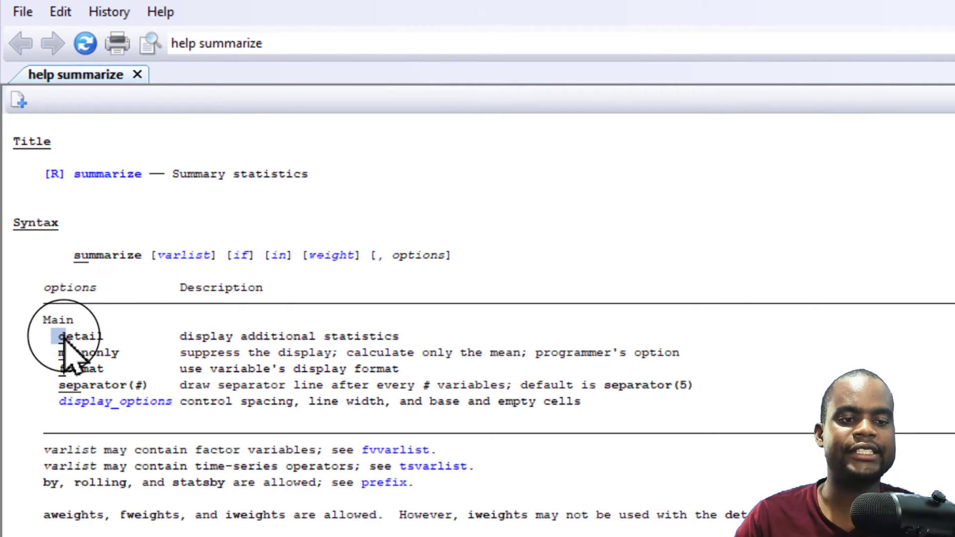
pyautogui.click(84, 352)
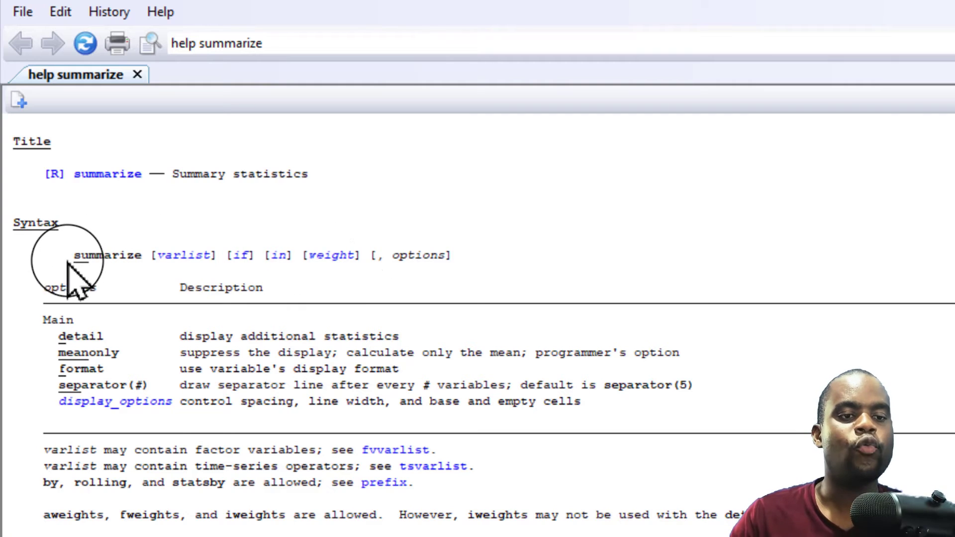
pyautogui.moveTo(67, 262); pyautogui.dragTo(134, 266)
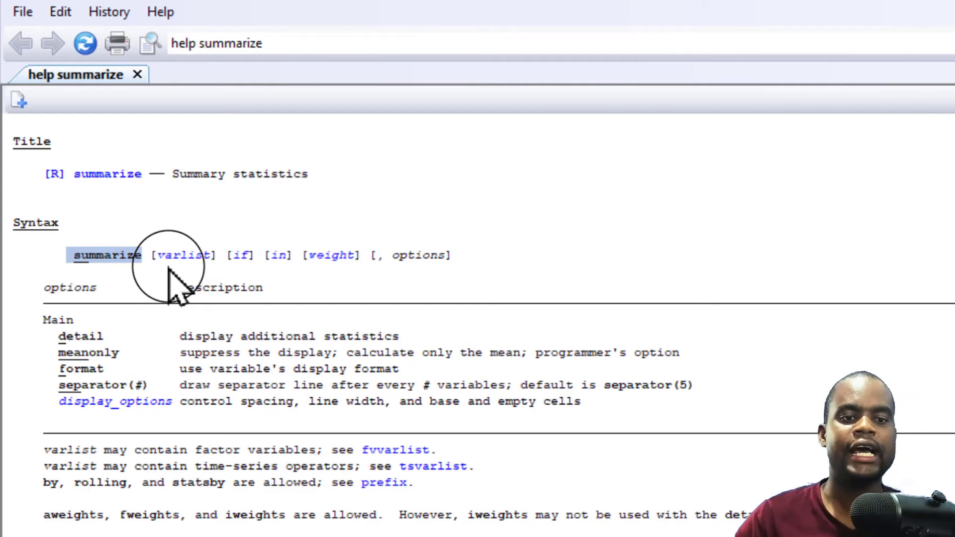
pyautogui.click(382, 257)
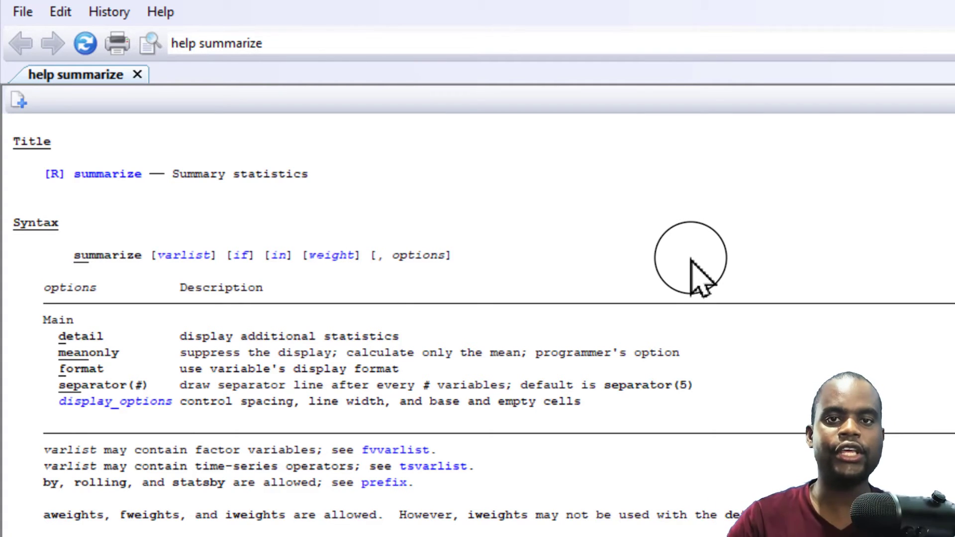
# Put the help viewer away and produce detailed statistics for the safe water variable by running "su safew, d"
pyautogui.click(869, 9)
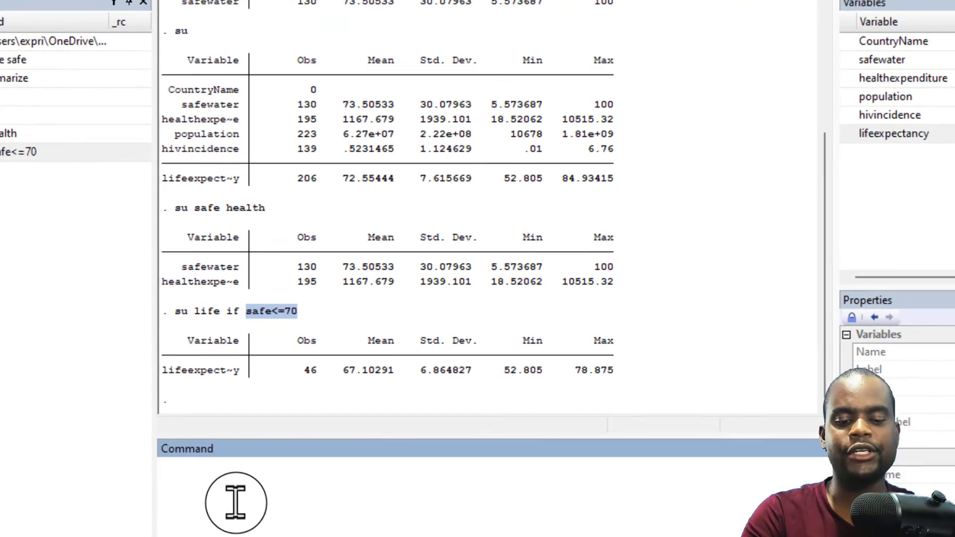
pyautogui.write('su')
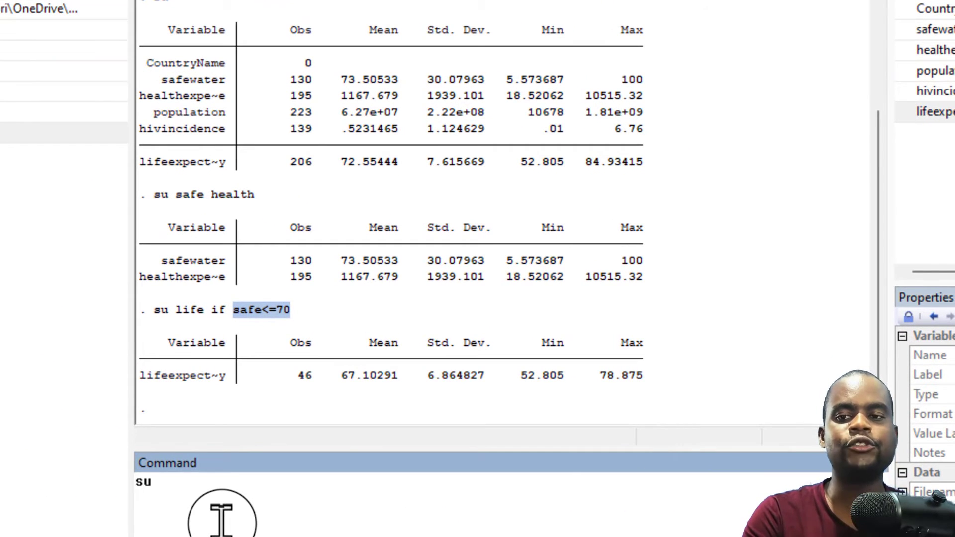
pyautogui.write(' safew')
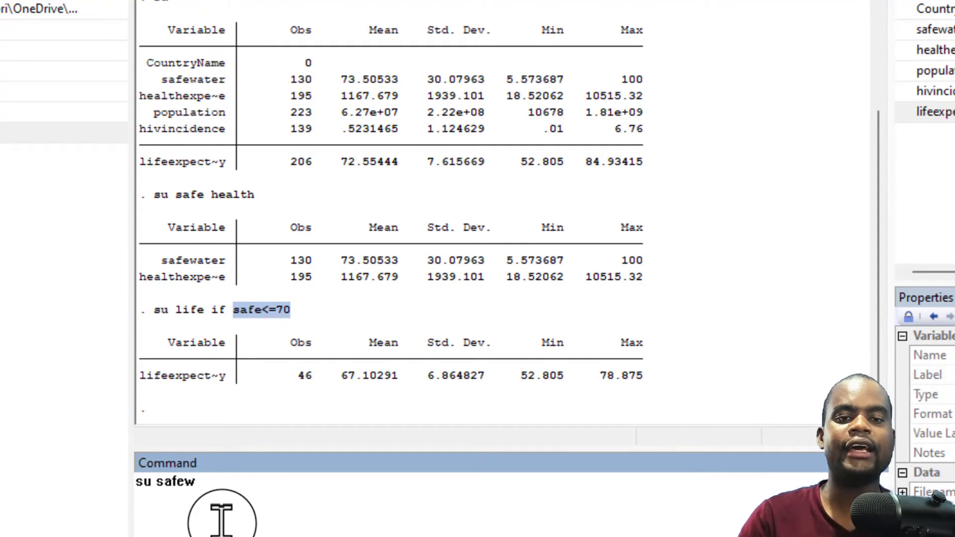
pyautogui.press('BackSpace')
pyautogui.write(',')
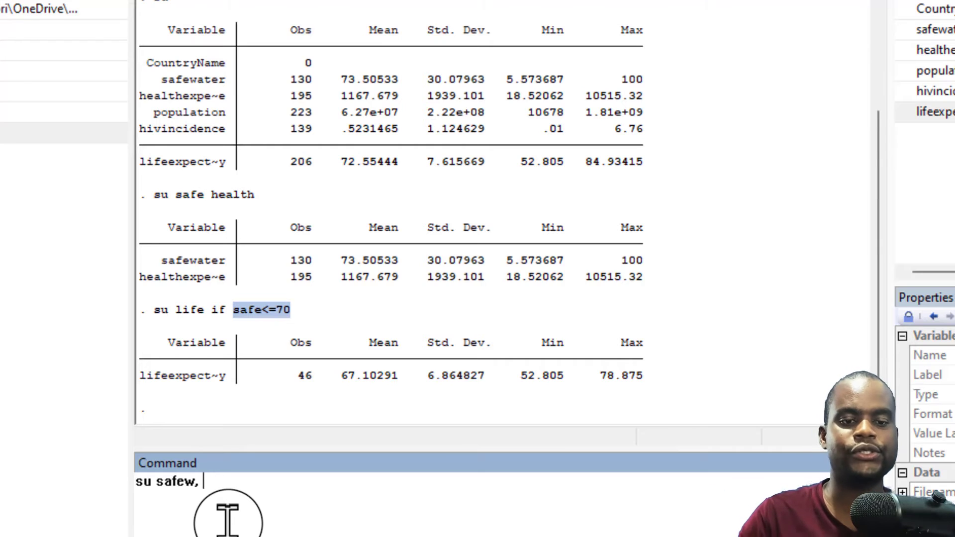
pyautogui.write('detail')
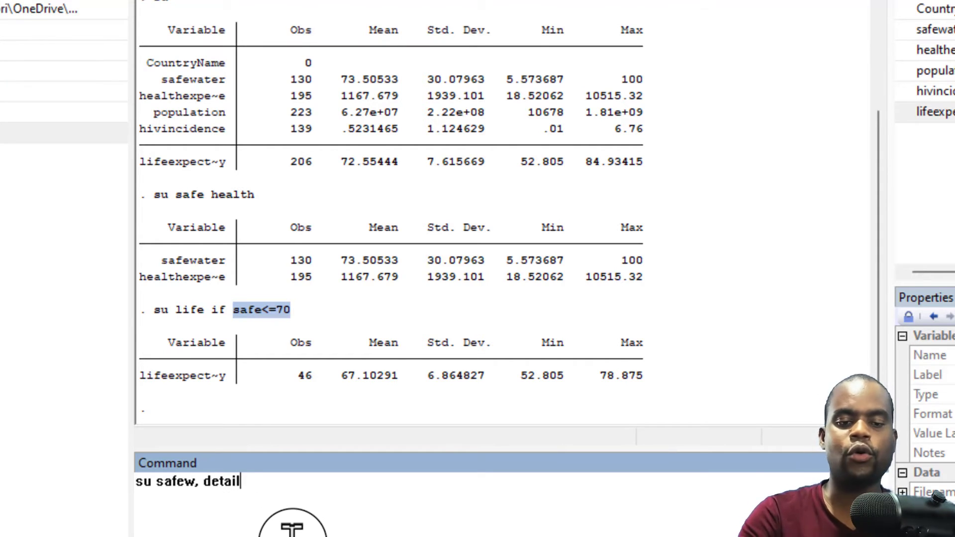
pyautogui.press('BackSpace')
pyautogui.press('BackSpace')
pyautogui.press('BackSpace')
pyautogui.press('BackSpace')
pyautogui.press('BackSpace')
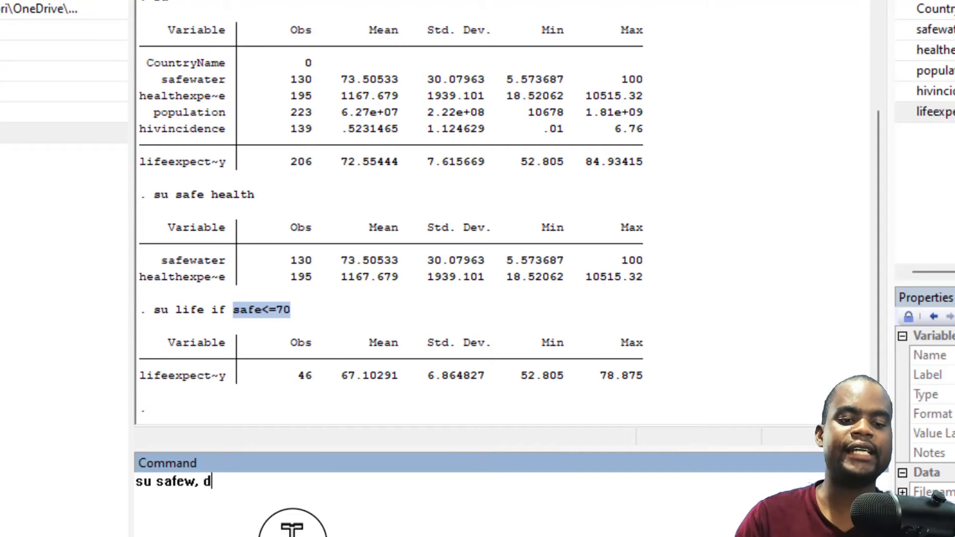
pyautogui.press('Return')
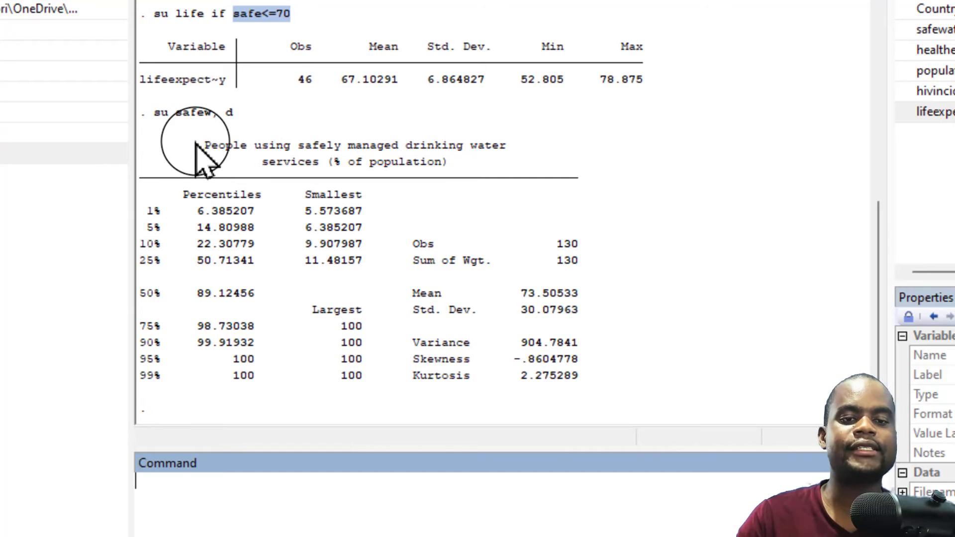
# Compare the detailed safe water output with the earlier basic summary of the same variable
pyautogui.moveTo(190, 145); pyautogui.dragTo(596, 359)
pyautogui.click(545, 157)
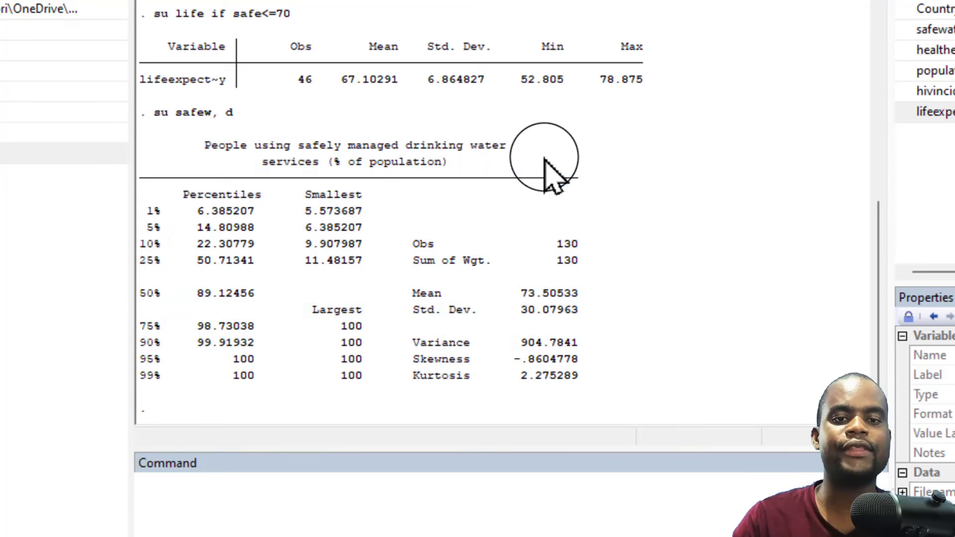
pyautogui.scroll(2, 510, 180)
pyautogui.scroll(9, 512, 184)
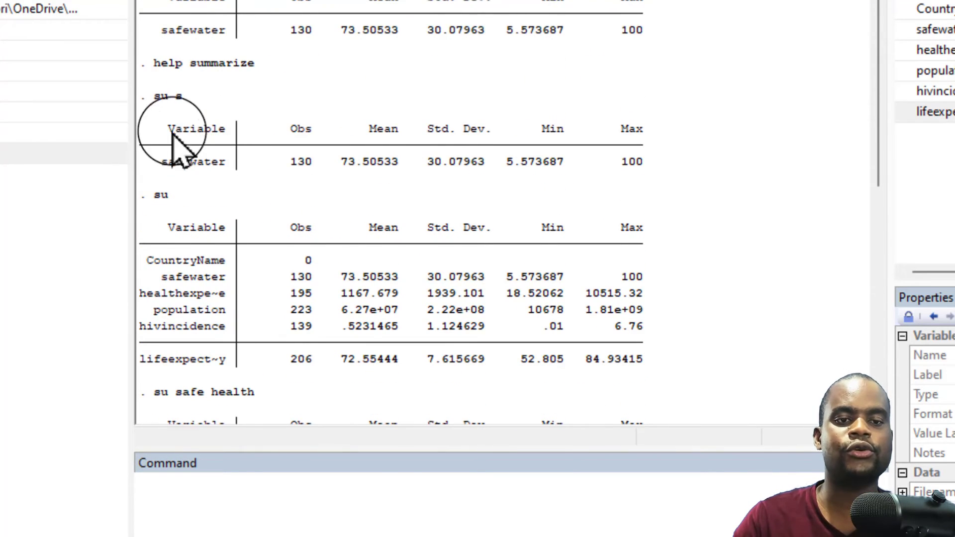
pyautogui.scroll(1, 169, 79)
pyautogui.moveTo(160, 16); pyautogui.dragTo(621, 48)
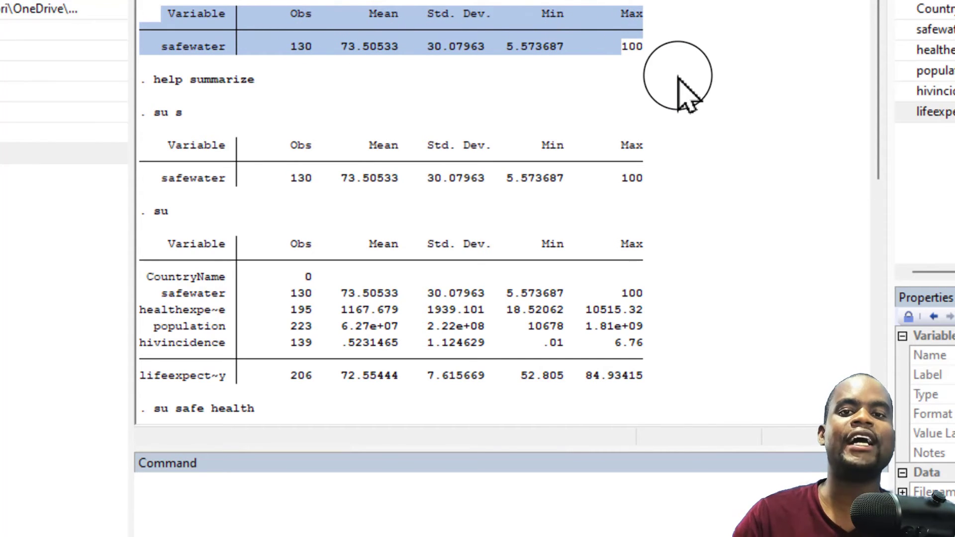
pyautogui.scroll(-10, 676, 149)
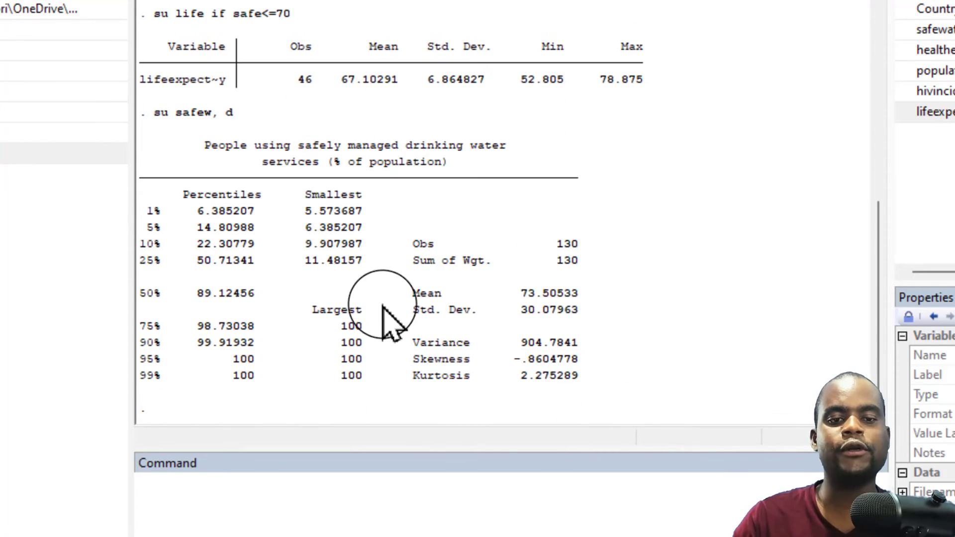
# Examine the percentiles in the detailed safe water output, especially the 25%, 50% and 75% rows
pyautogui.moveTo(144, 195); pyautogui.dragTo(503, 357)
pyautogui.click(368, 315)
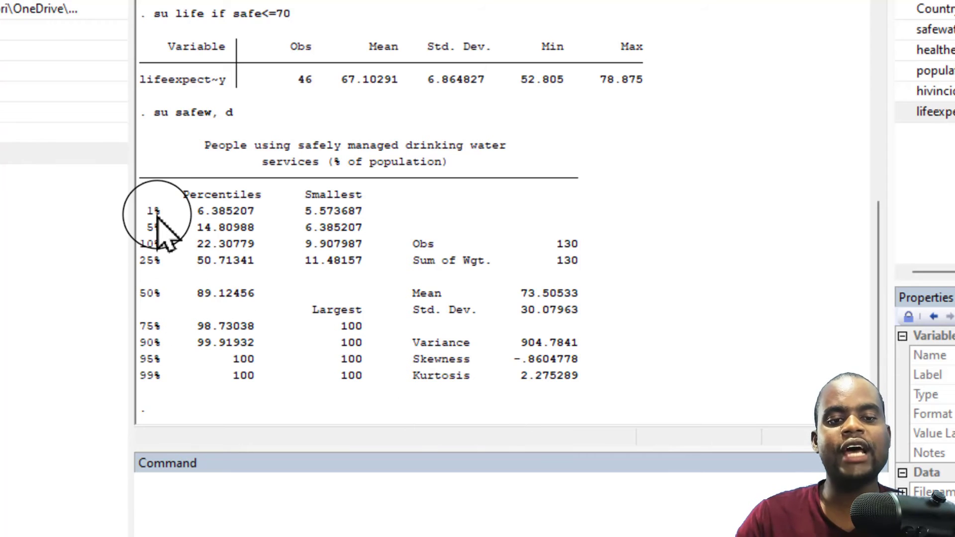
pyautogui.doubleClick(141, 260)
pyautogui.moveTo(175, 265); pyautogui.dragTo(201, 266)
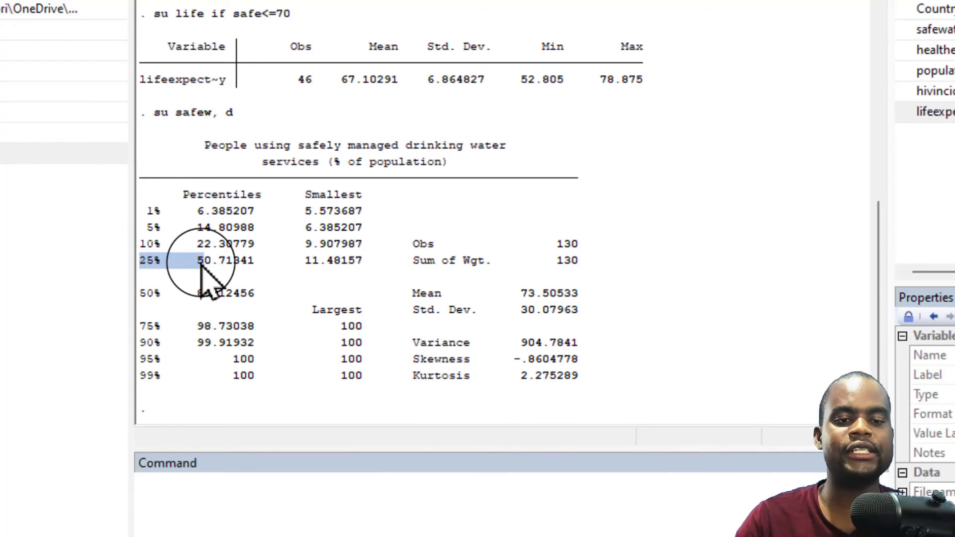
pyautogui.moveTo(141, 294); pyautogui.dragTo(301, 301)
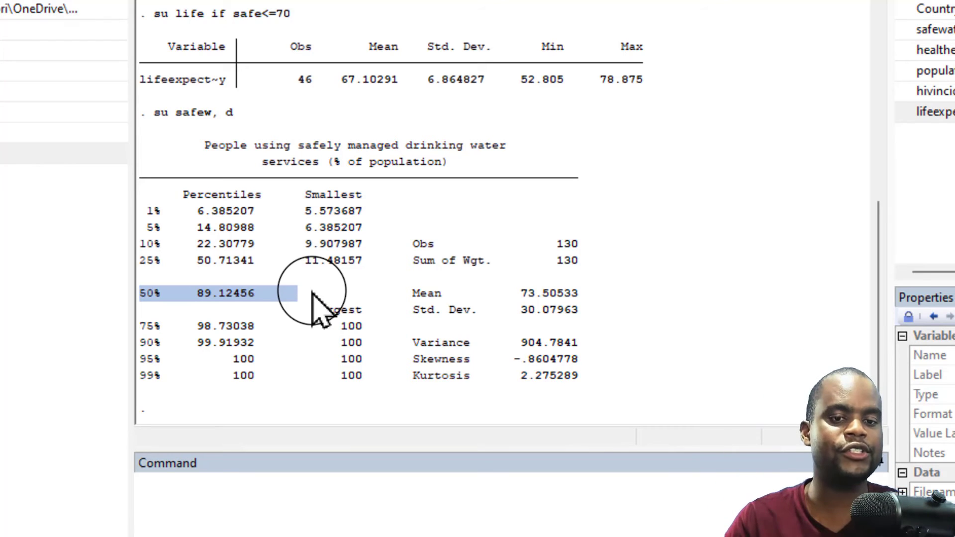
pyautogui.moveTo(147, 326); pyautogui.dragTo(254, 325)
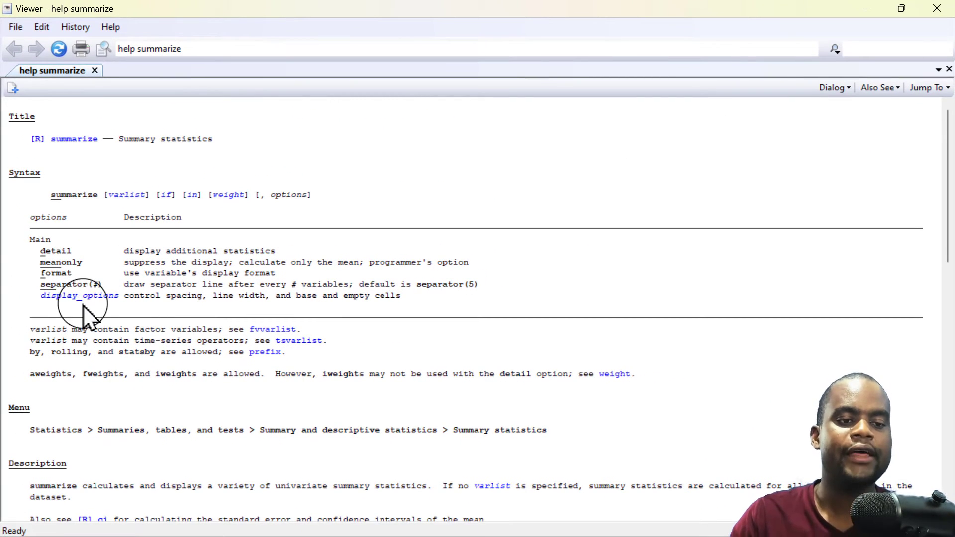
# Read the separator(#) option and its underlined abbreviation in the summarize help page
pyautogui.moveTo(36, 289); pyautogui.dragTo(108, 291)
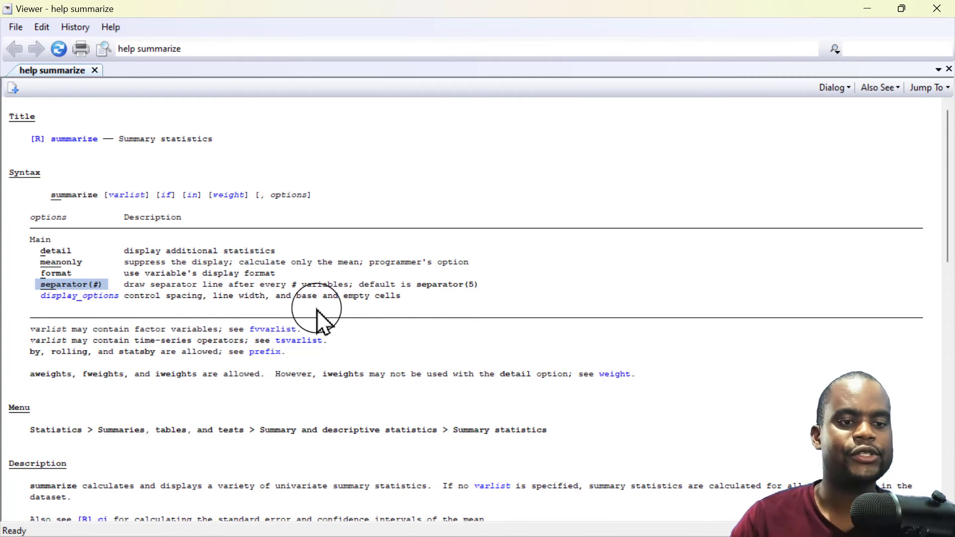
pyautogui.click(50, 280)
pyautogui.moveTo(43, 286); pyautogui.dragTo(93, 286)
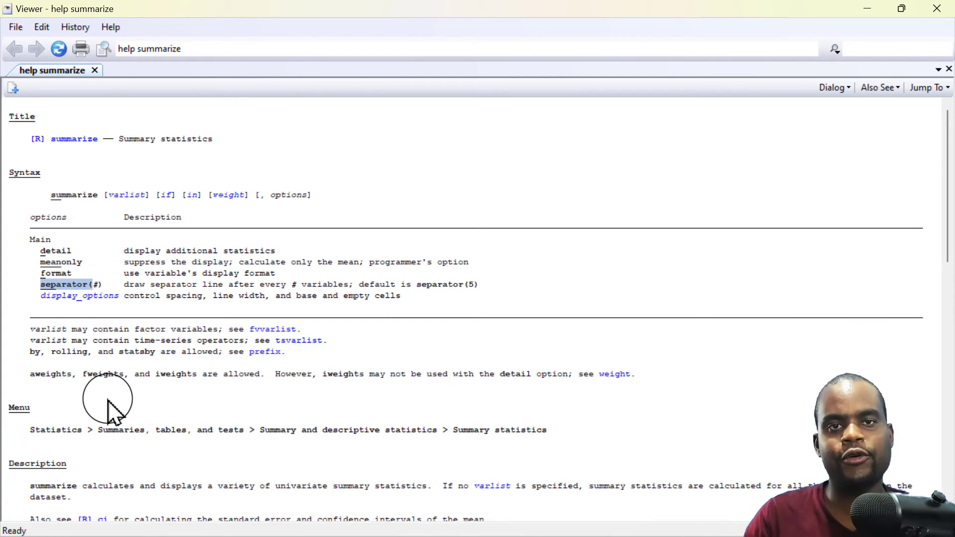
pyautogui.click(39, 287)
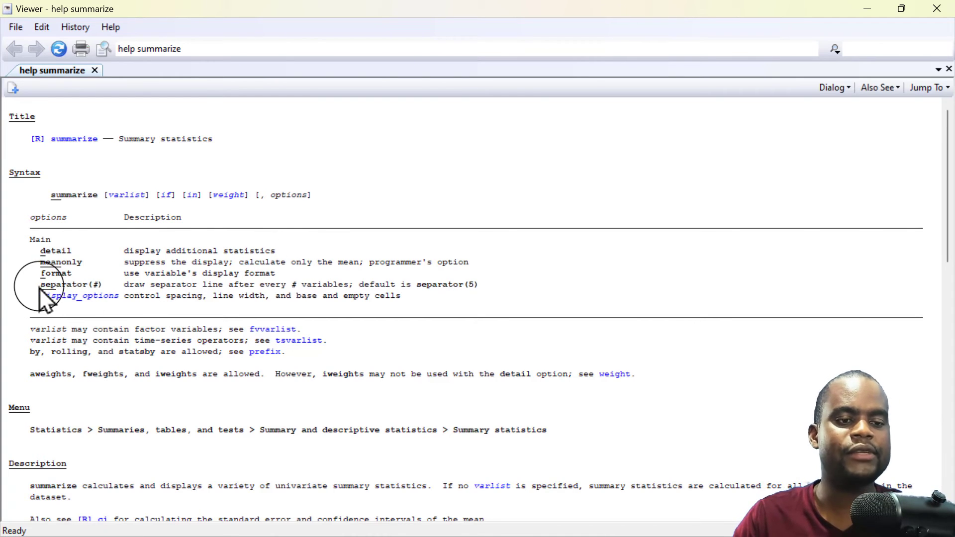
pyautogui.moveTo(35, 284); pyautogui.dragTo(61, 284)
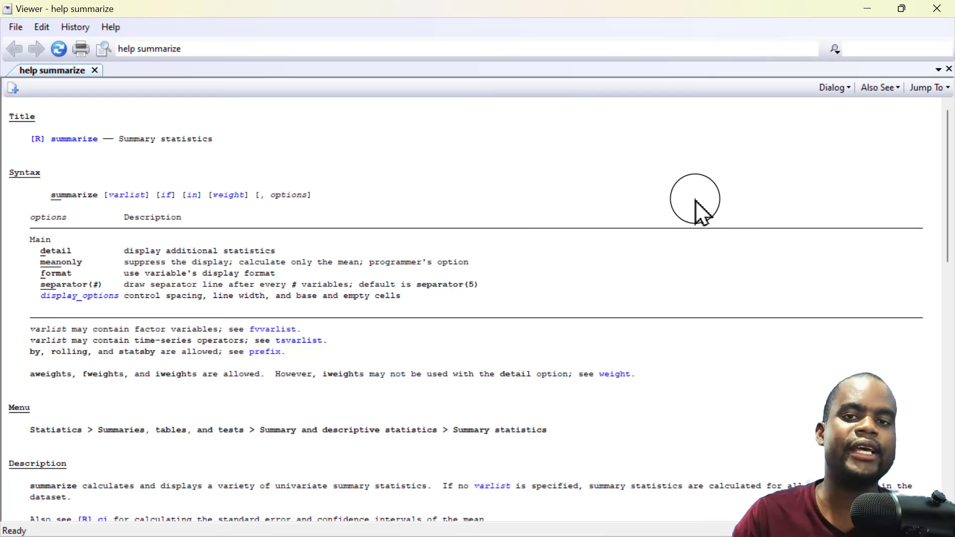
# Put the help viewer away and summarize all variables with a separator line after every two by running "su, sep(2)"
pyautogui.click(866, 9)
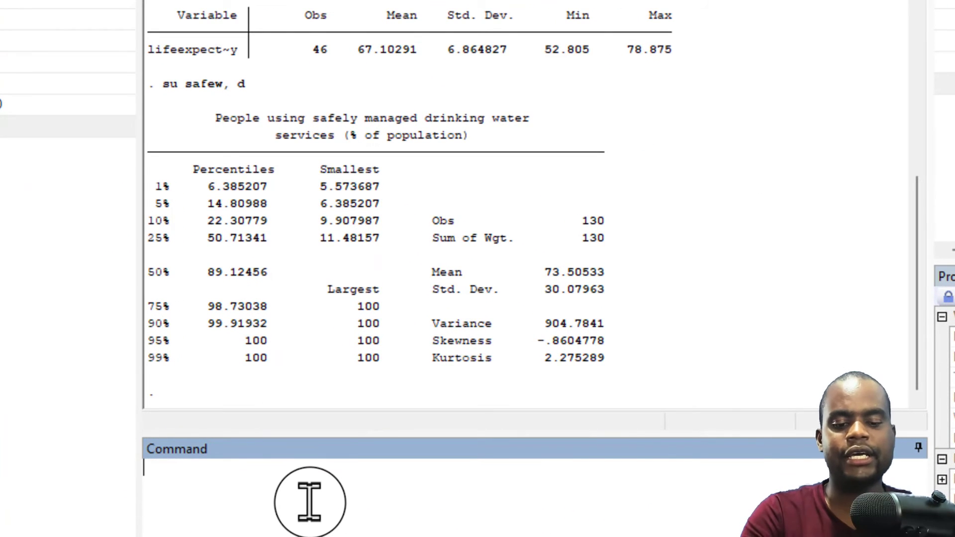
pyautogui.write('su')
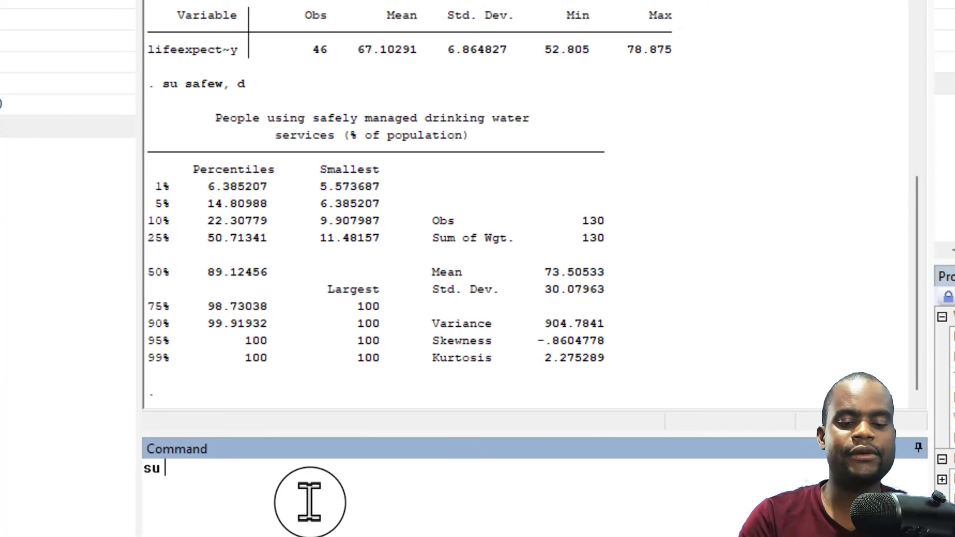
pyautogui.press('BackSpace')
pyautogui.write(',')
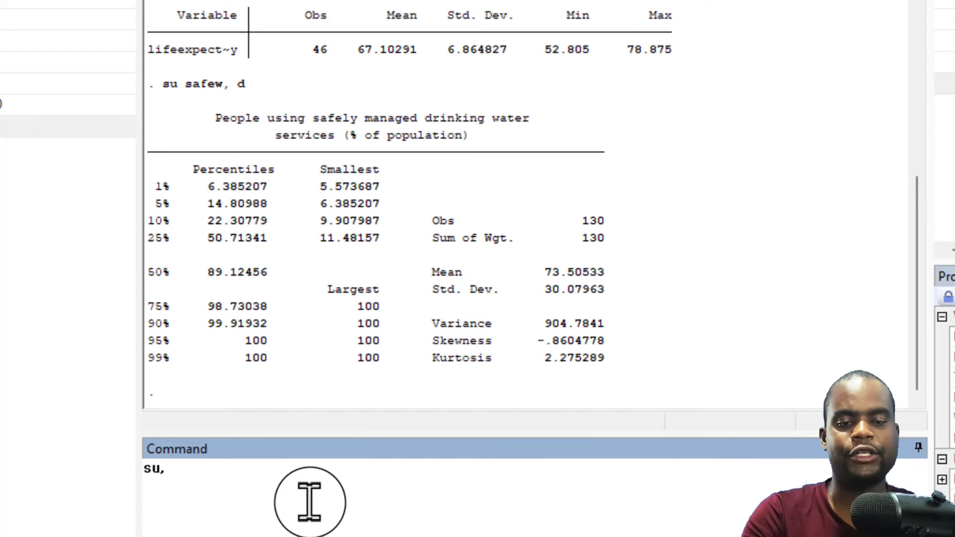
pyautogui.write(' sep')
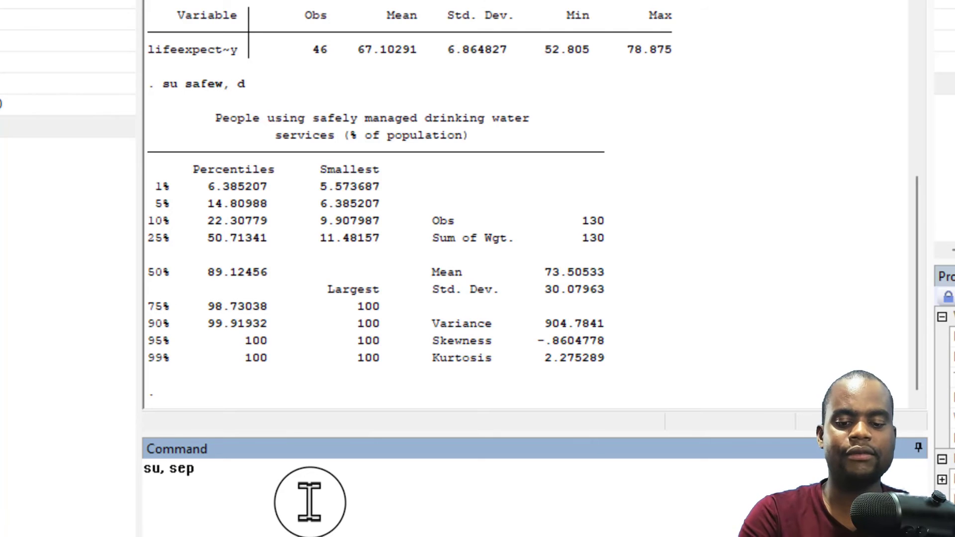
pyautogui.write('(')
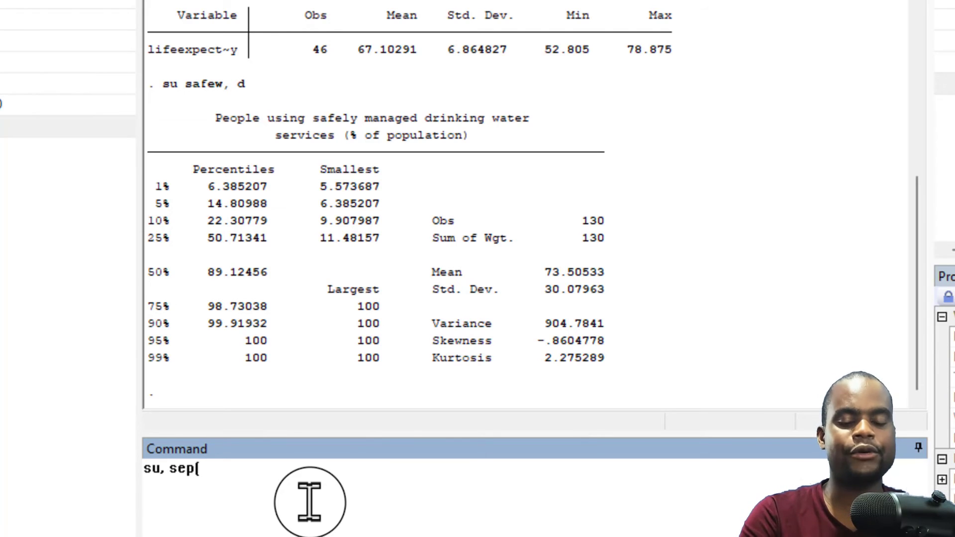
pyautogui.write('2)')
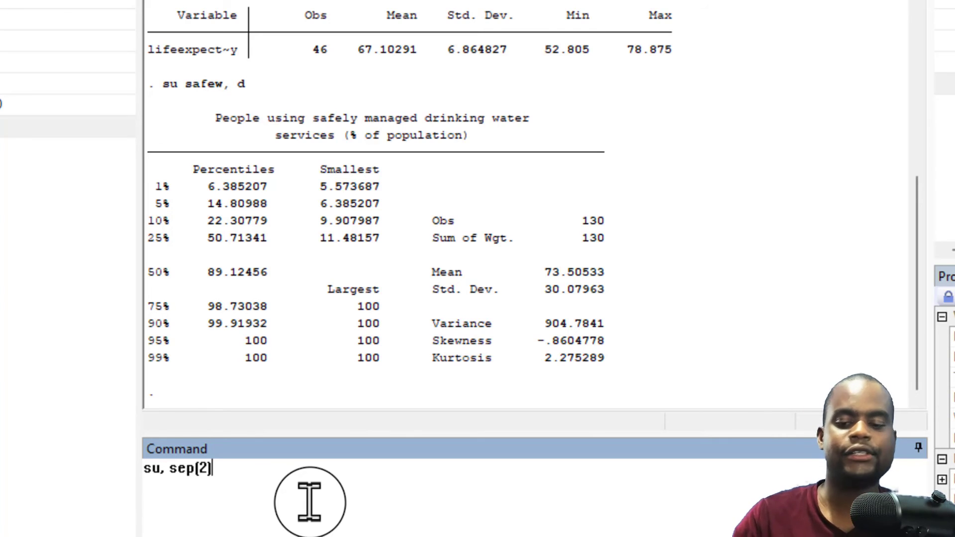
pyautogui.press('Return')
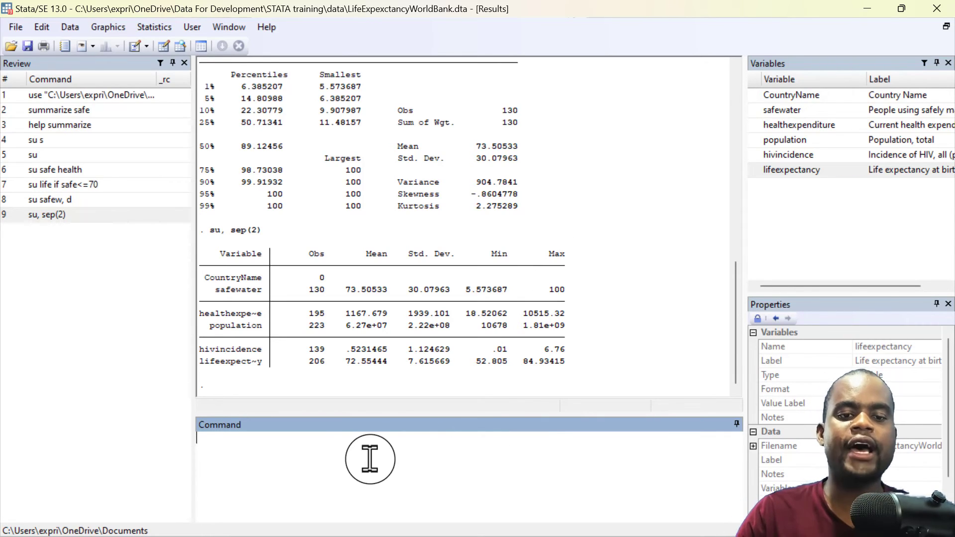
# Summarize the safe water variable with "su safe", list its stored results with "return list", and compare the scalars with the summary table
pyautogui.write('su safe')
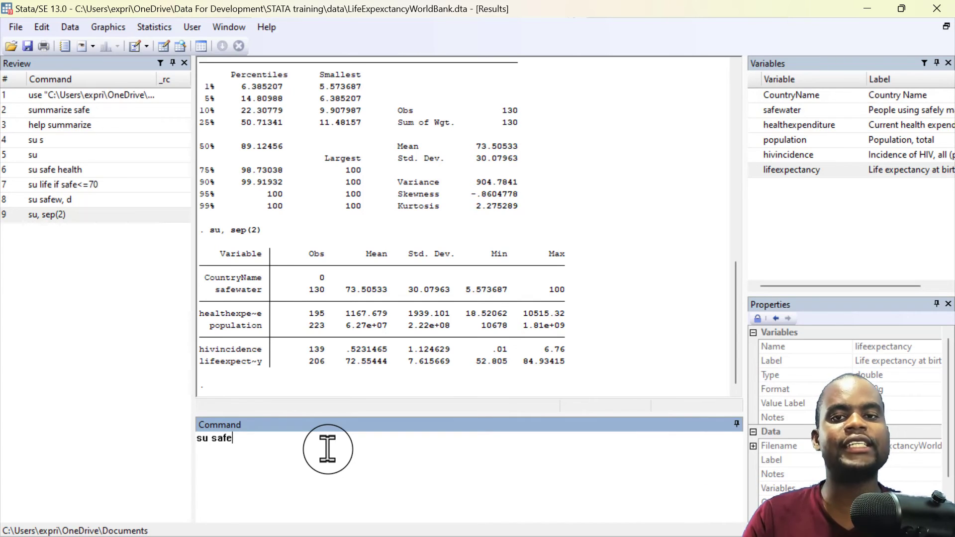
pyautogui.press('Return')
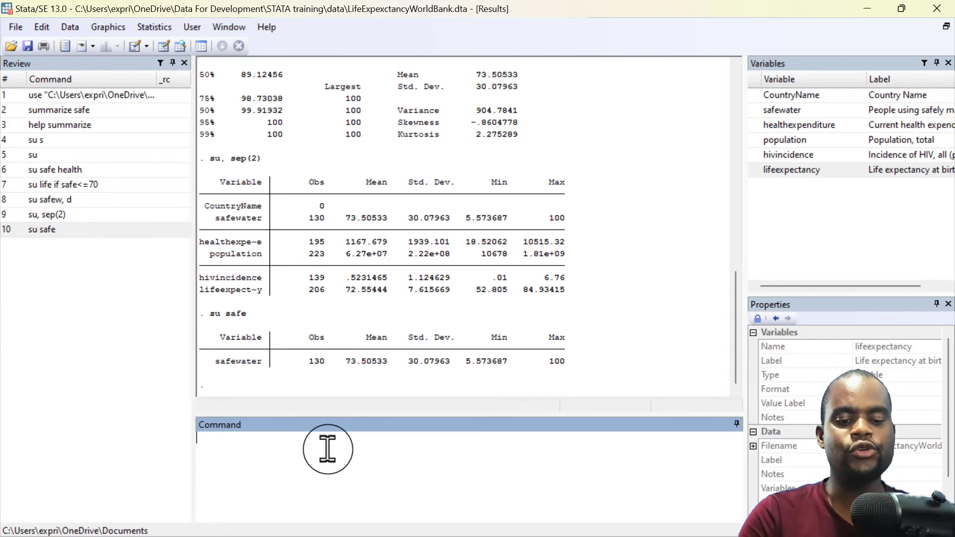
pyautogui.write('return l')
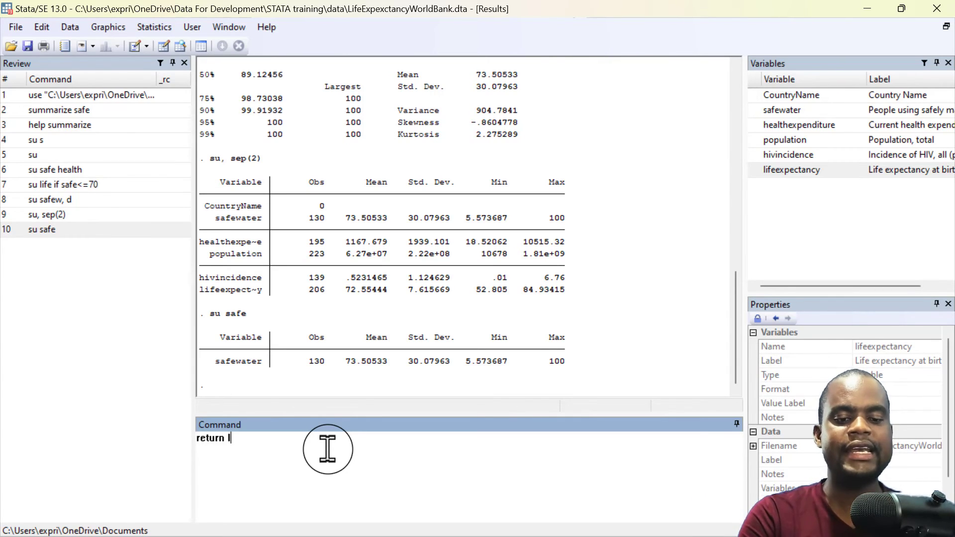
pyautogui.write('ist')
pyautogui.press('Return')
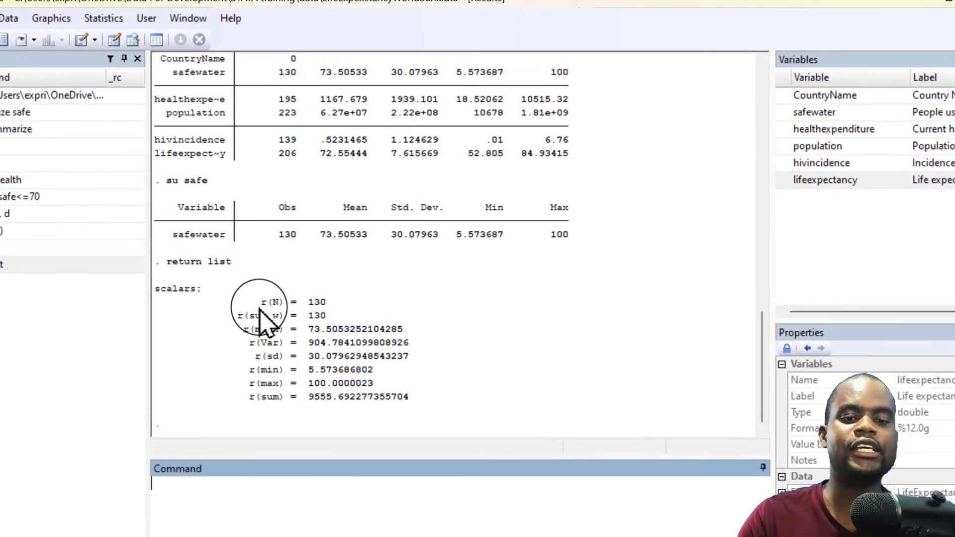
pyautogui.moveTo(289, 277); pyautogui.dragTo(373, 342)
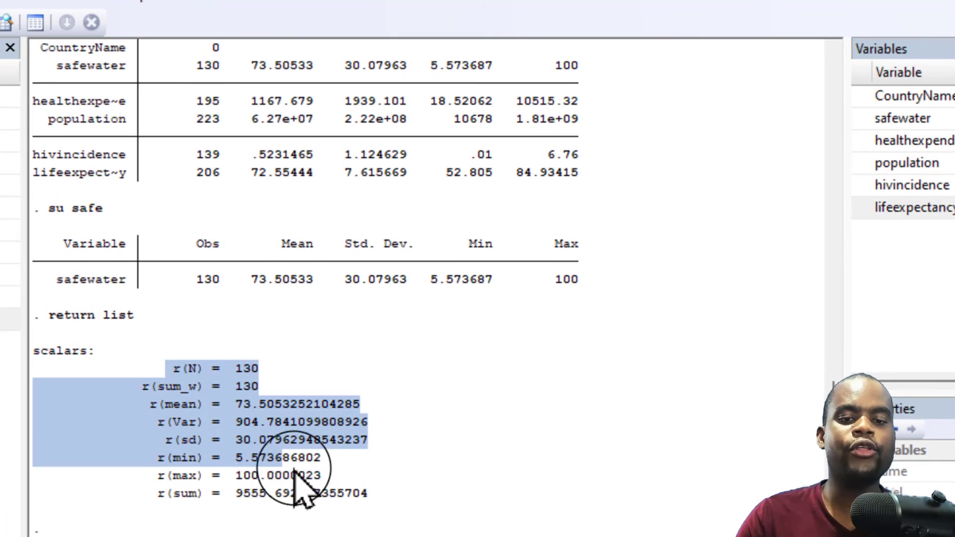
pyautogui.moveTo(294, 471); pyautogui.dragTo(384, 494)
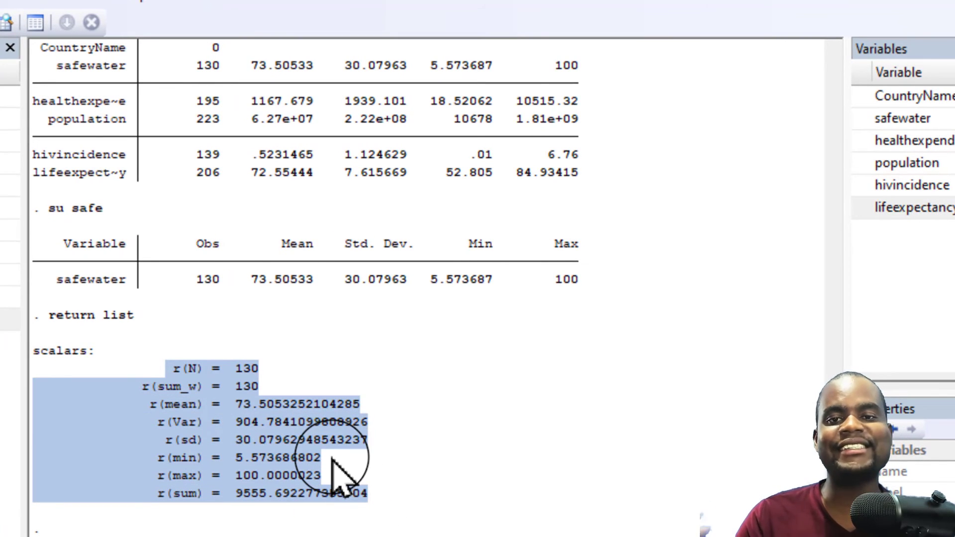
pyautogui.moveTo(182, 237); pyautogui.dragTo(609, 284)
pyautogui.click(611, 406)
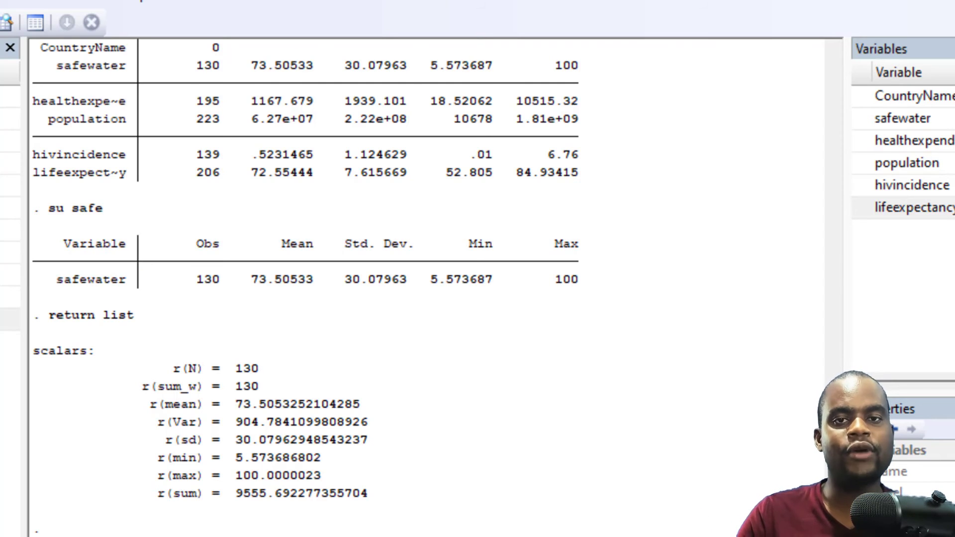
# Run the detailed summary "su safewater, d", list its stored results with "return list", and review the returned scalars
pyautogui.write('su safew')
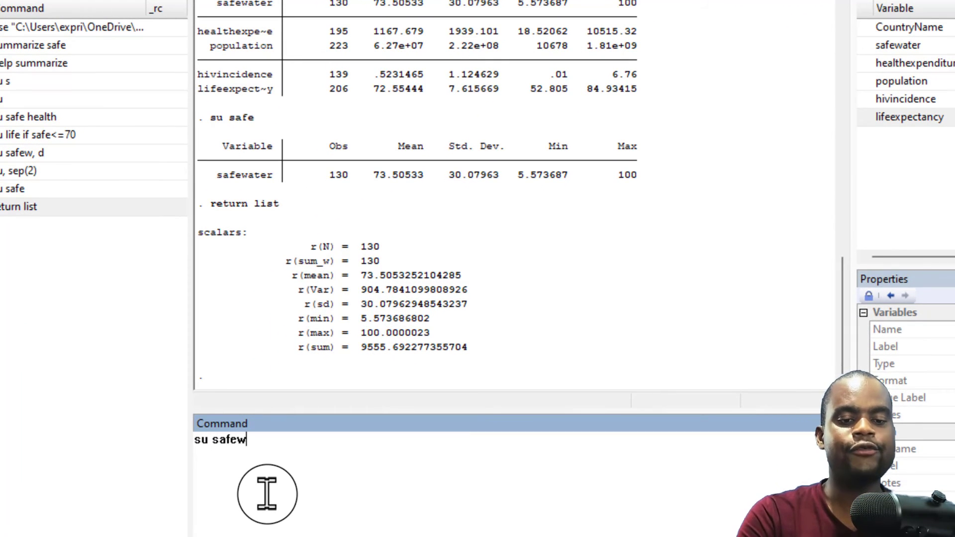
pyautogui.write('ater, d')
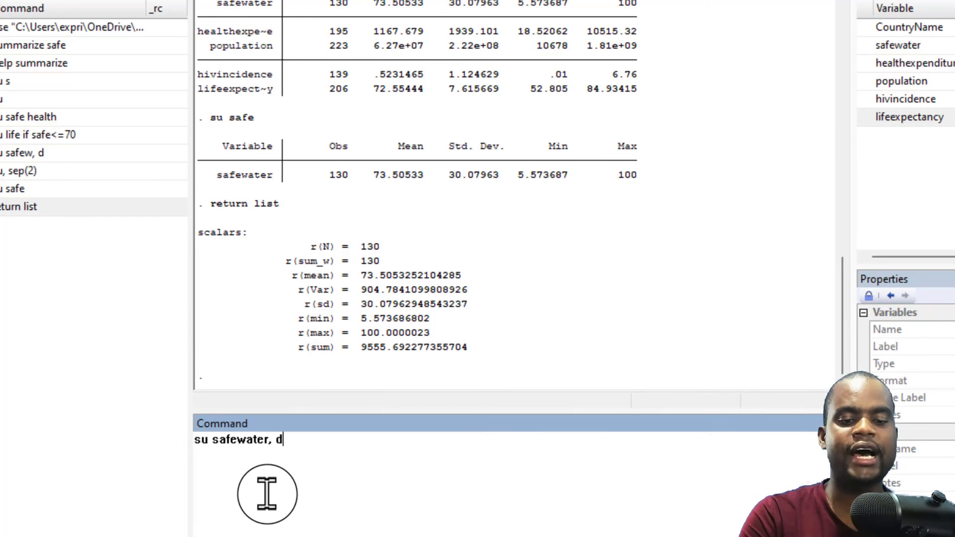
pyautogui.press('Return')
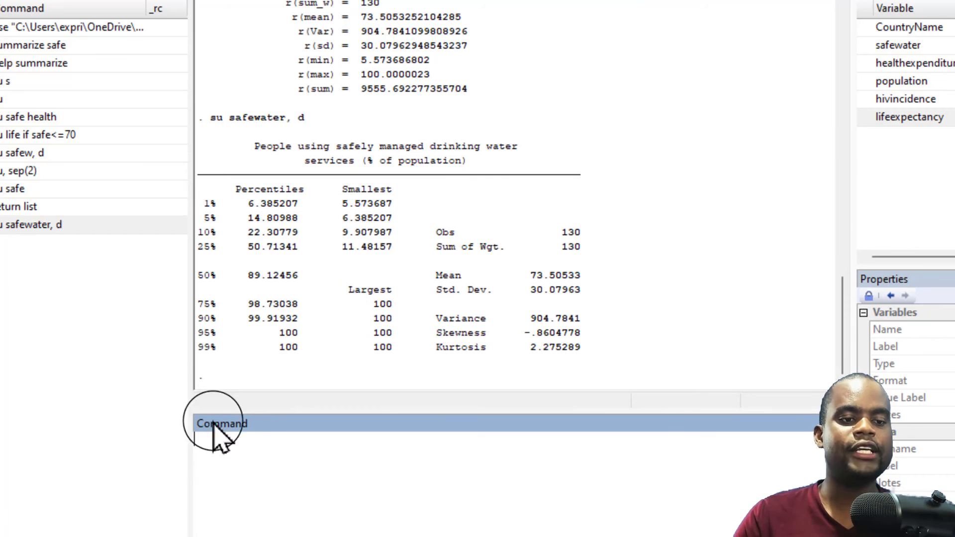
pyautogui.write('re')
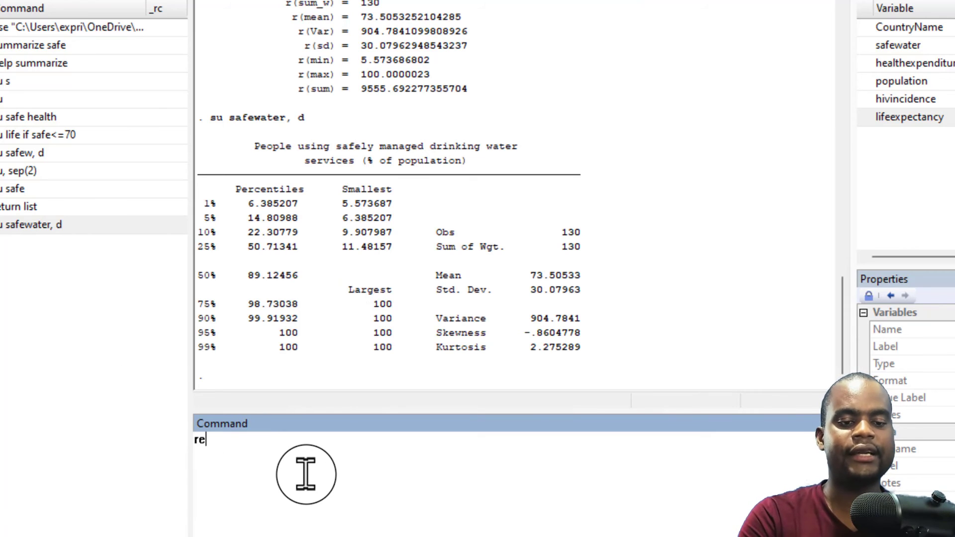
pyautogui.write('turn list')
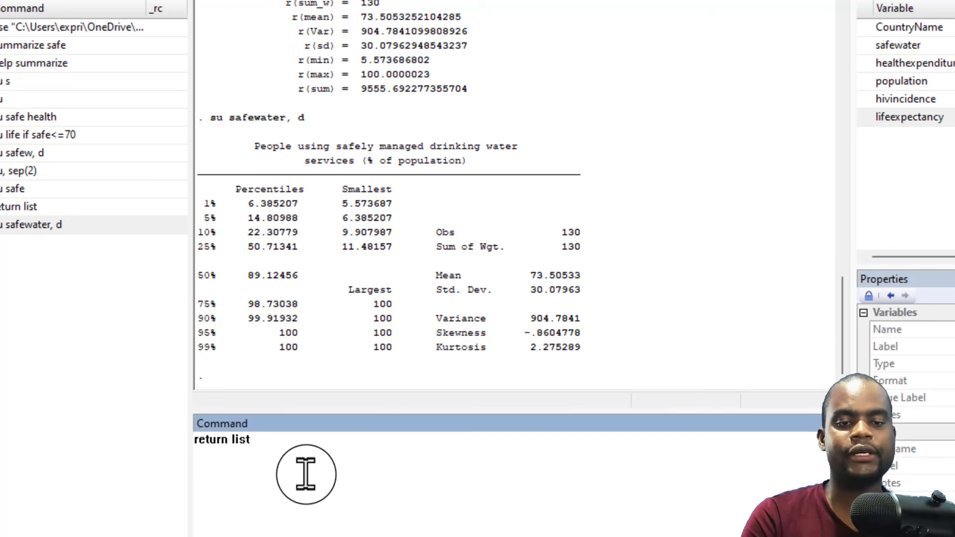
pyautogui.press('Return')
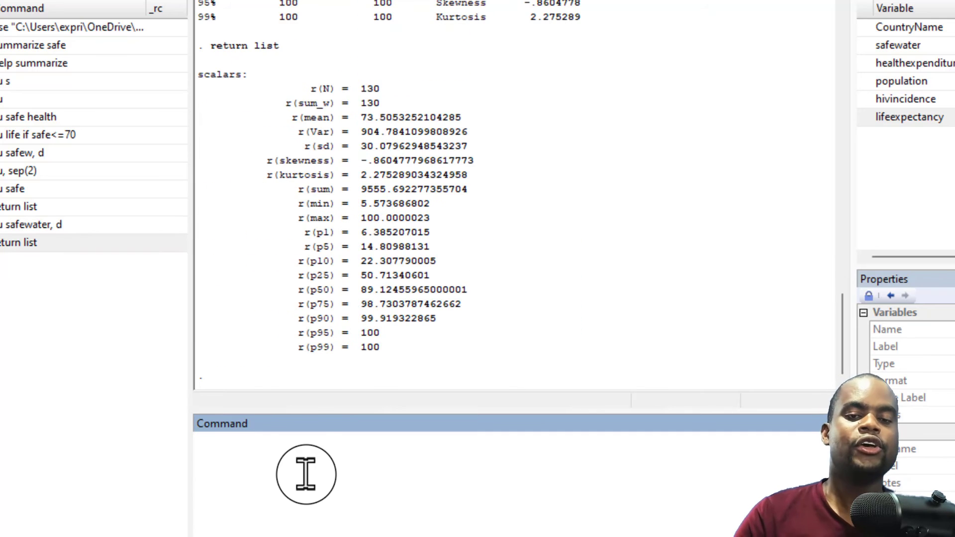
pyautogui.moveTo(298, 88); pyautogui.dragTo(388, 348)
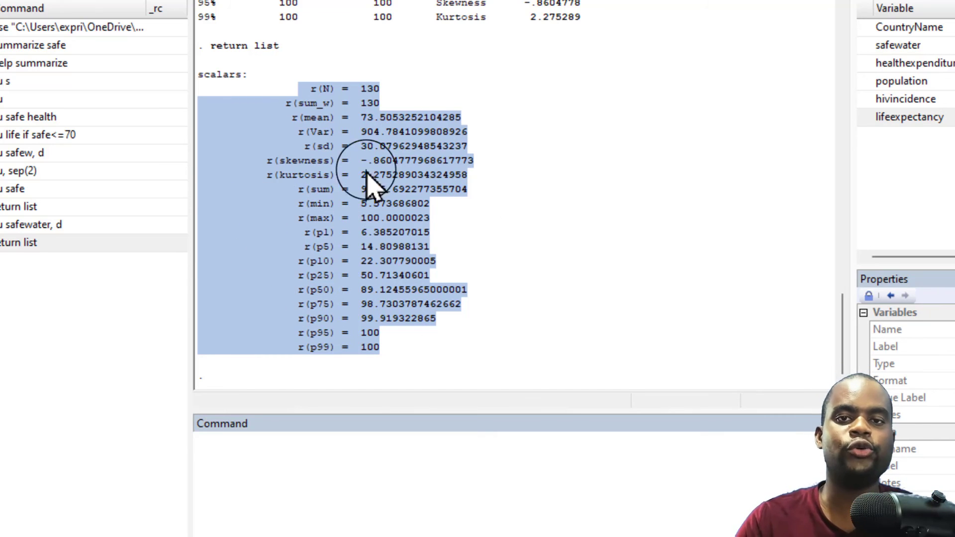
pyautogui.click(599, 234)
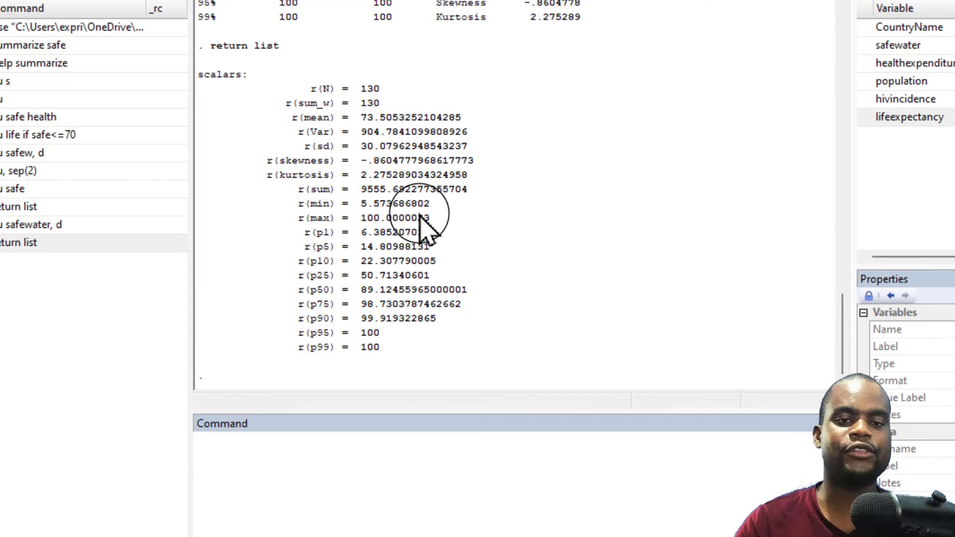
# Output the stored mean with "display r(mean)" and compare it with the r(mean) entry in the returned scalars
pyautogui.moveTo(292, 118); pyautogui.dragTo(339, 119)
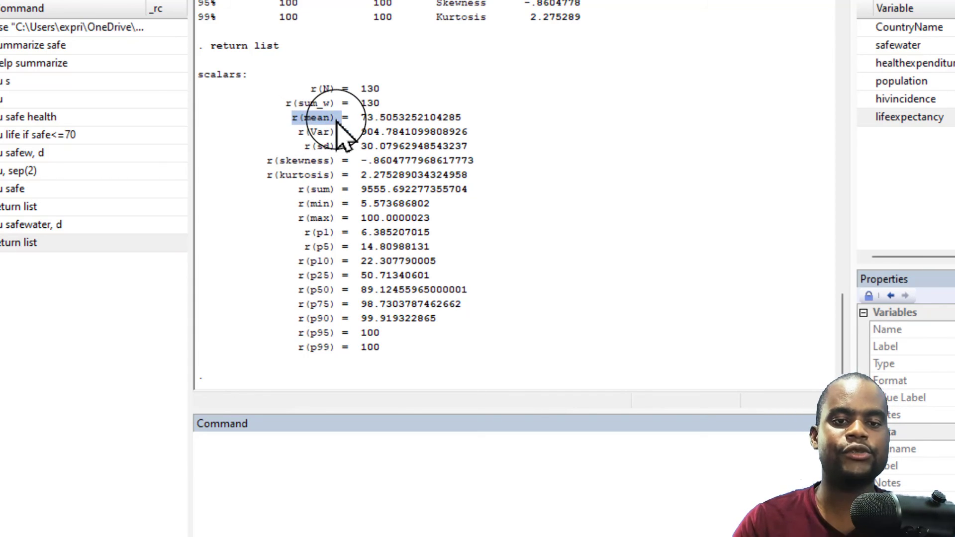
pyautogui.click(292, 447)
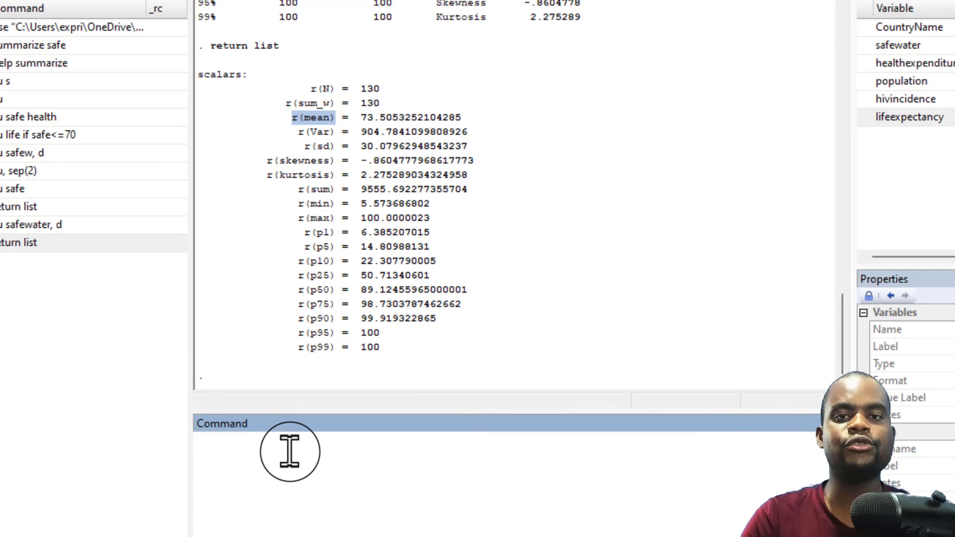
pyautogui.write('display')
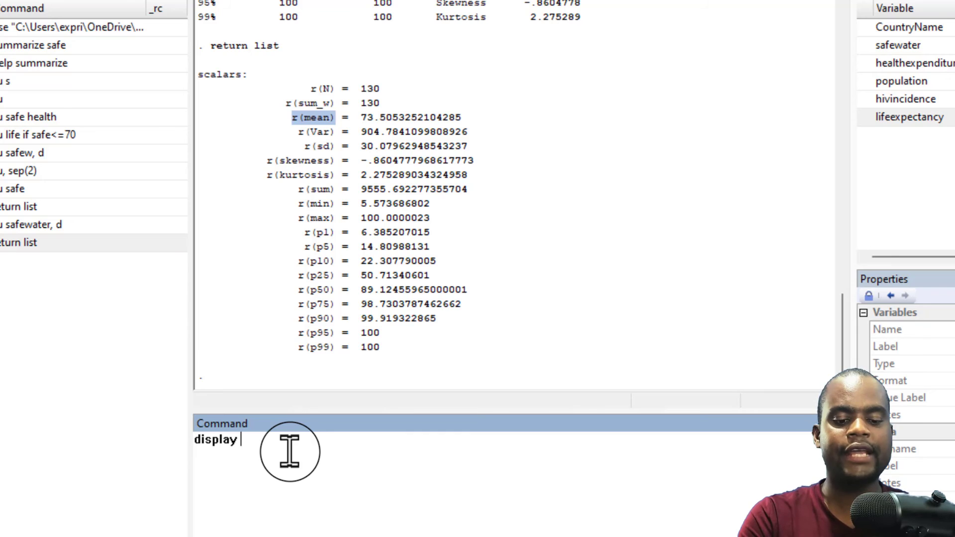
pyautogui.write(' r')
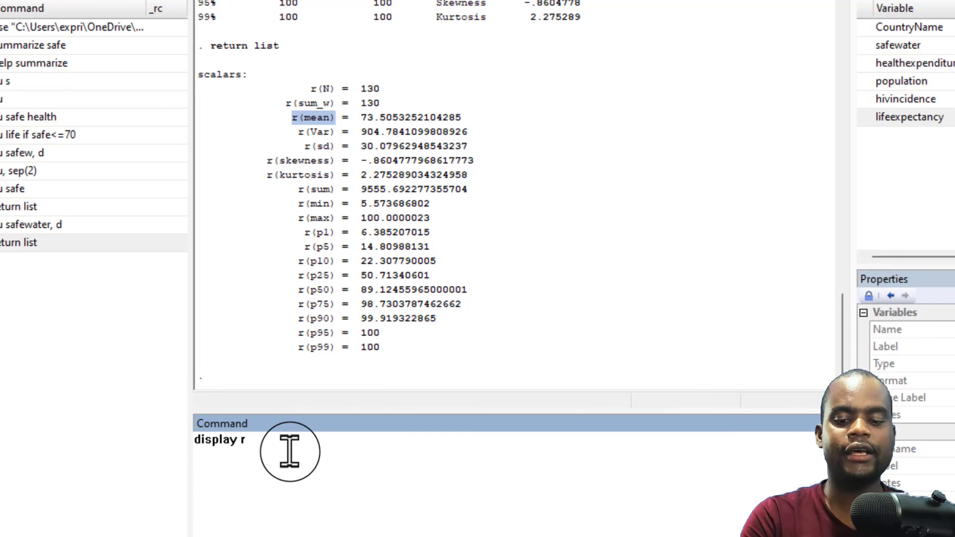
pyautogui.write('(mean')
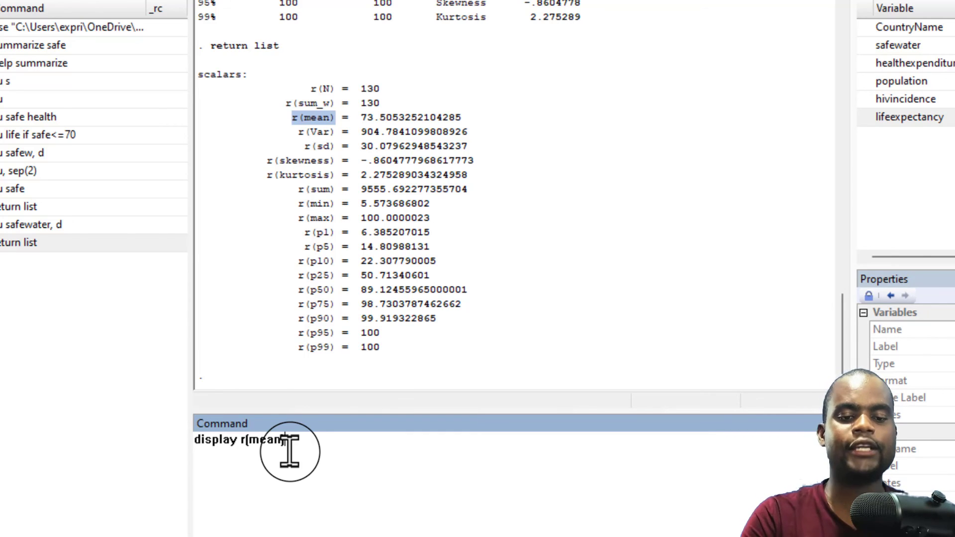
pyautogui.write(')')
pyautogui.doubleClick(212, 440)
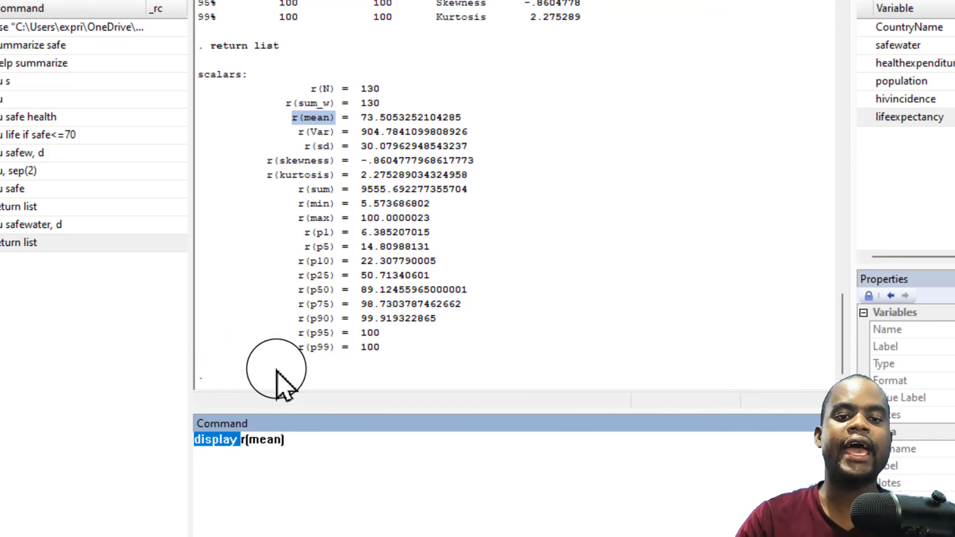
pyautogui.click(324, 450)
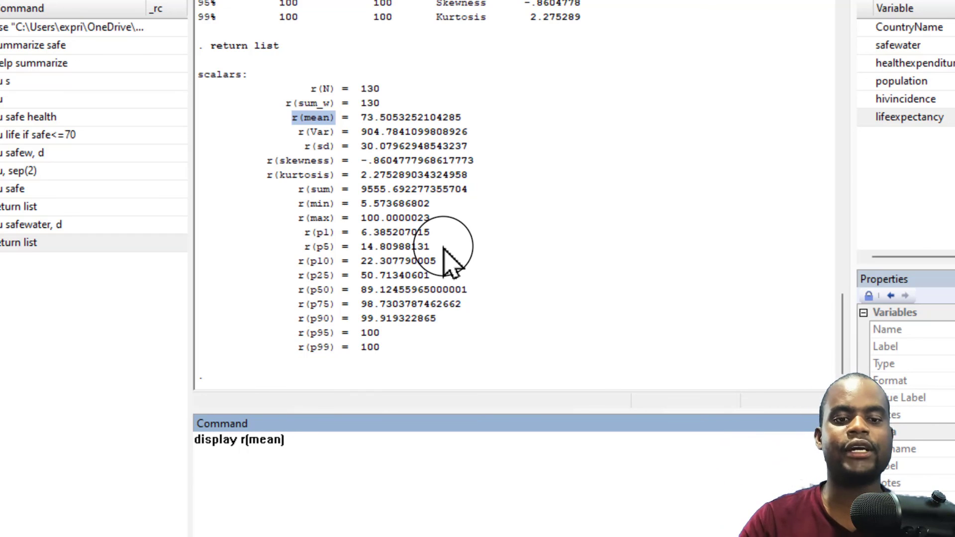
pyautogui.press('Return')
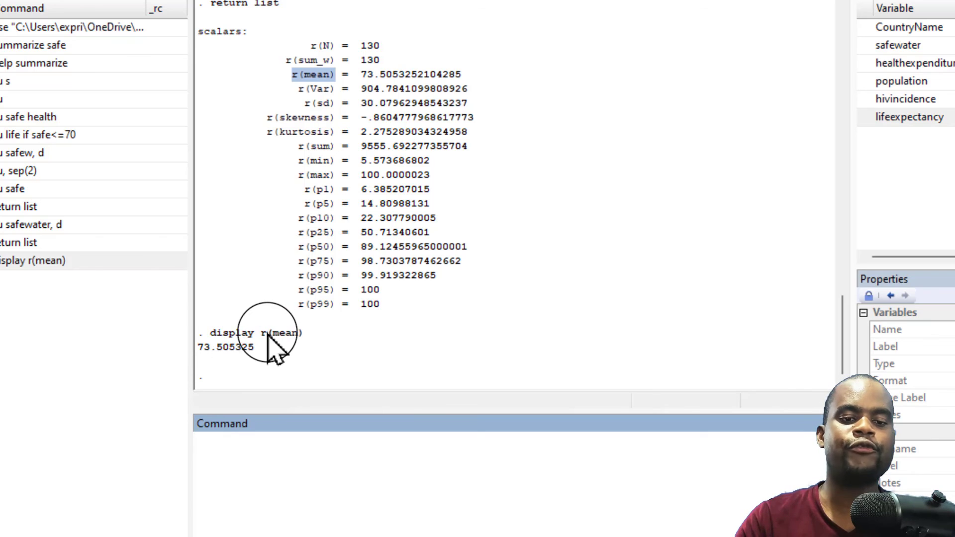
pyautogui.moveTo(198, 347); pyautogui.dragTo(258, 350)
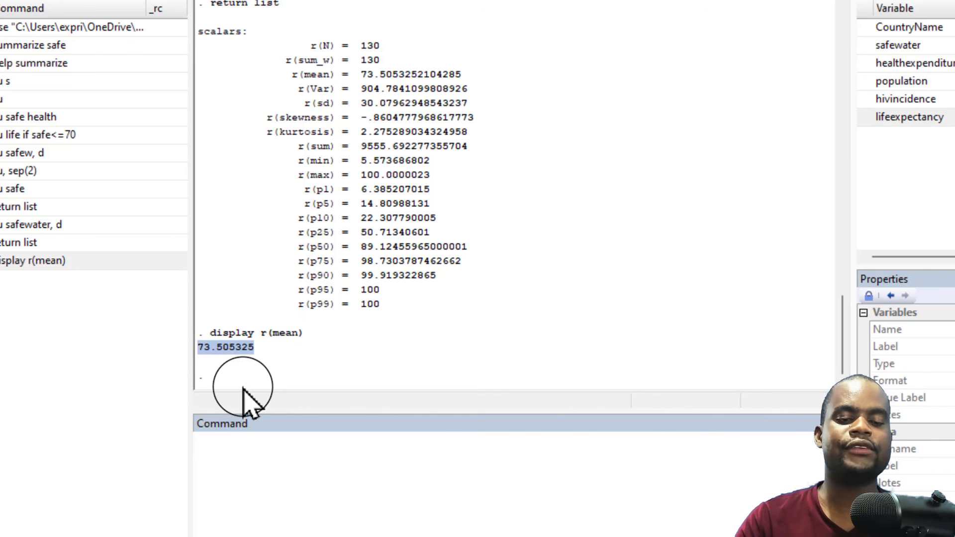
pyautogui.moveTo(293, 74); pyautogui.dragTo(463, 78)
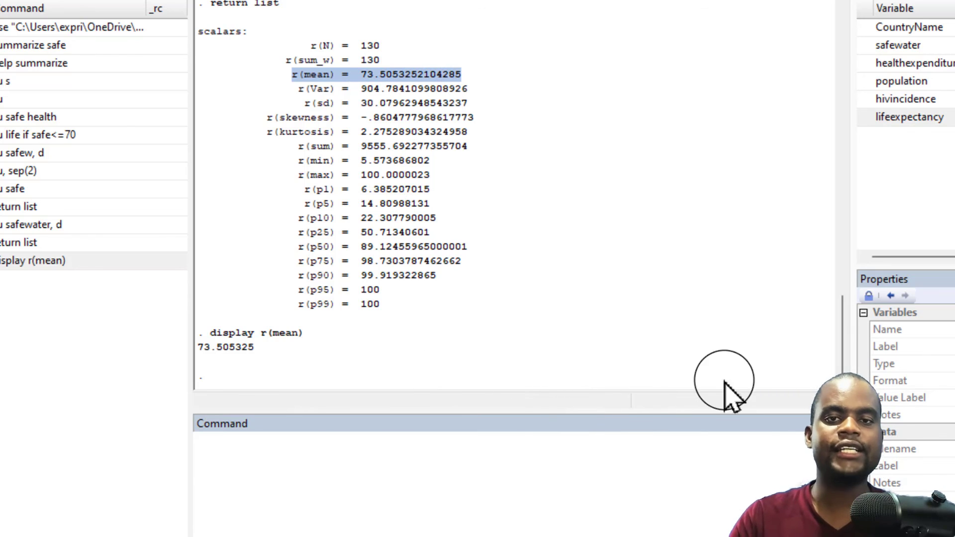
pyautogui.click(633, 439)
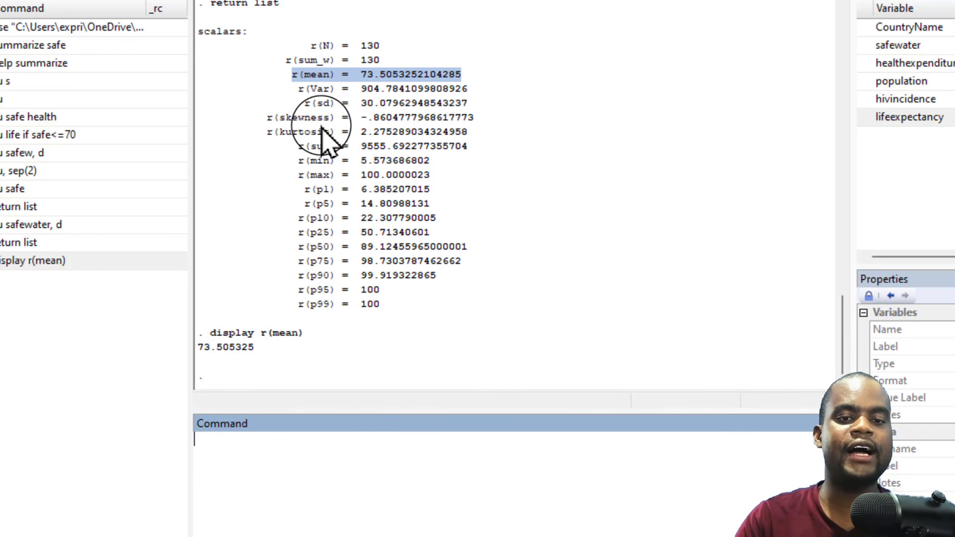
# Calculate the square of the stored standard deviation with "display r(sd)^2" and compare it with the r(Var) entry in the returned scalars
pyautogui.moveTo(298, 102); pyautogui.dragTo(486, 107)
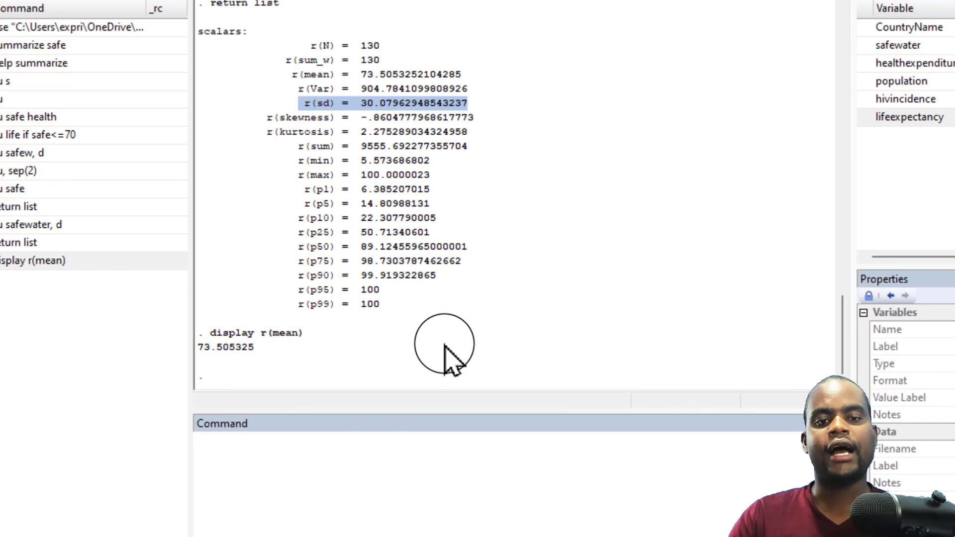
pyautogui.click(317, 460)
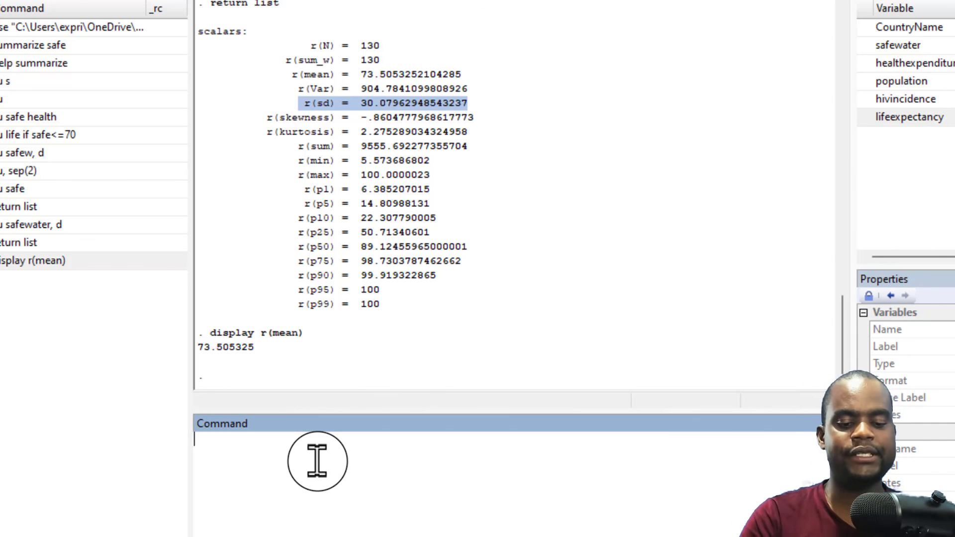
pyautogui.write('display ')
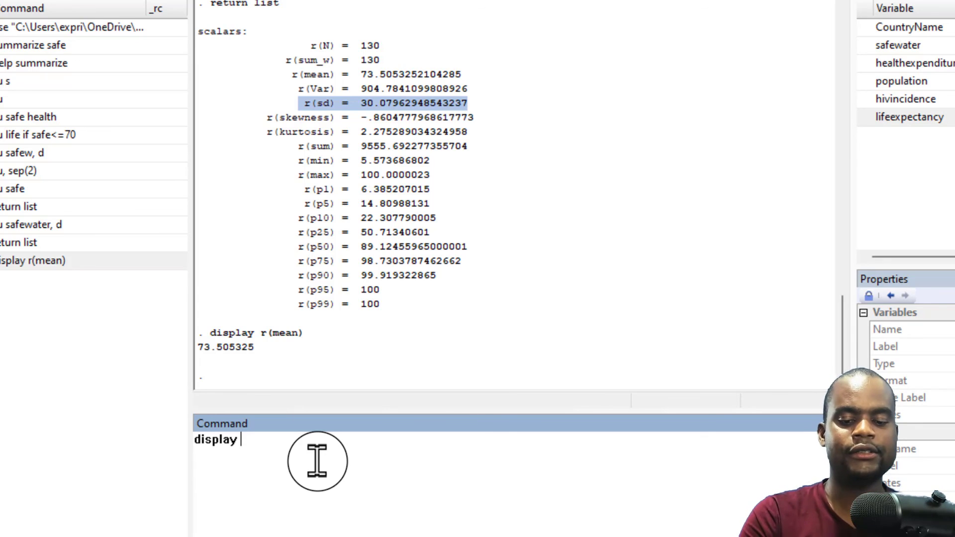
pyautogui.write('r(sd')
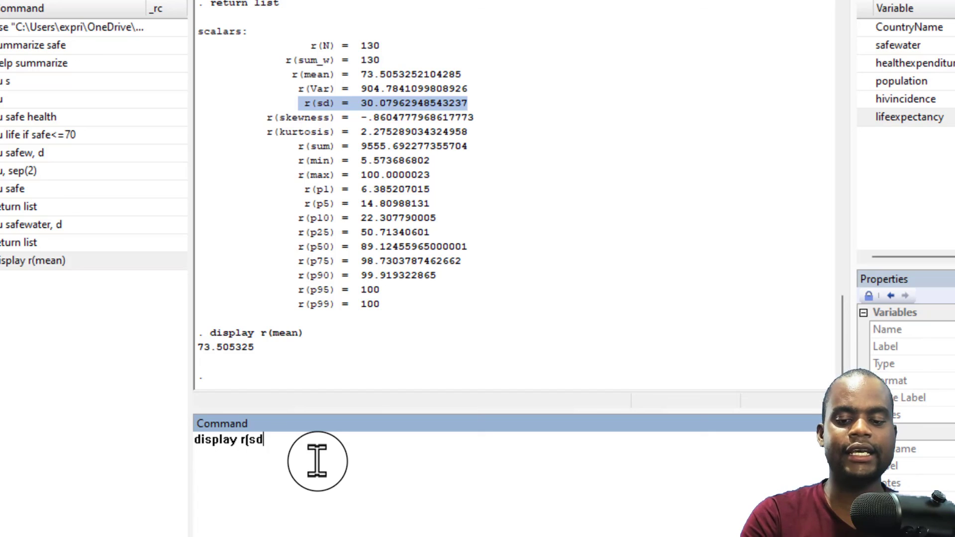
pyautogui.write(')')
pyautogui.moveTo(299, 443); pyautogui.dragTo(194, 440)
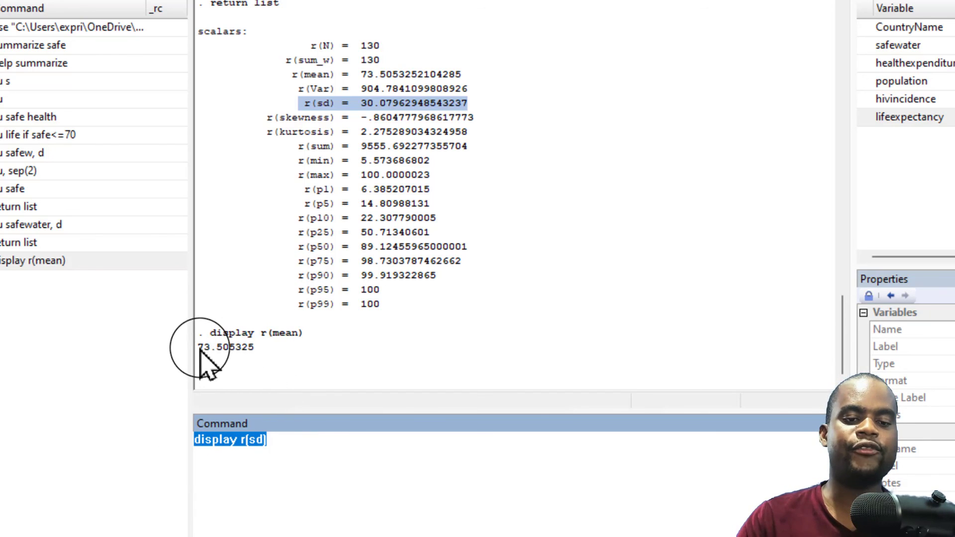
pyautogui.moveTo(361, 103); pyautogui.dragTo(468, 103)
pyautogui.click(337, 435)
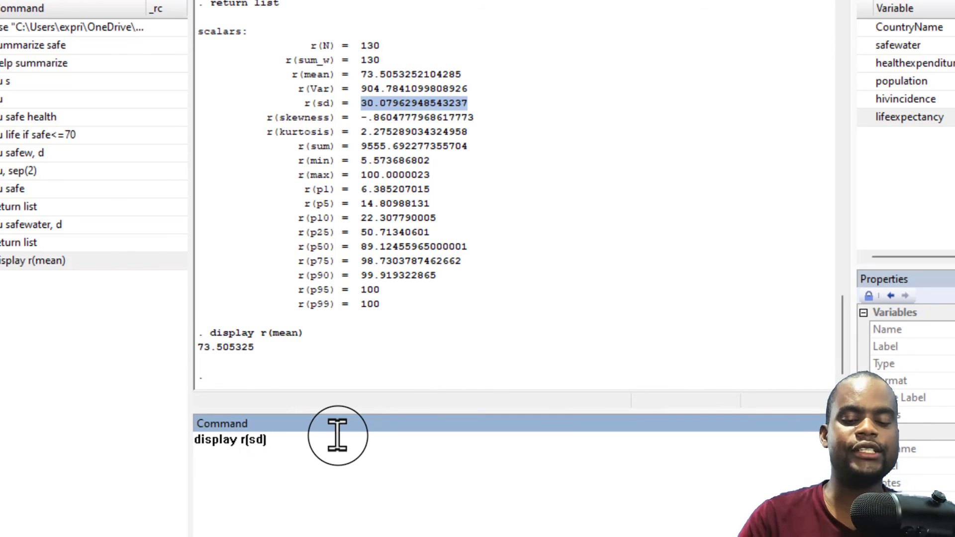
pyautogui.write('^')
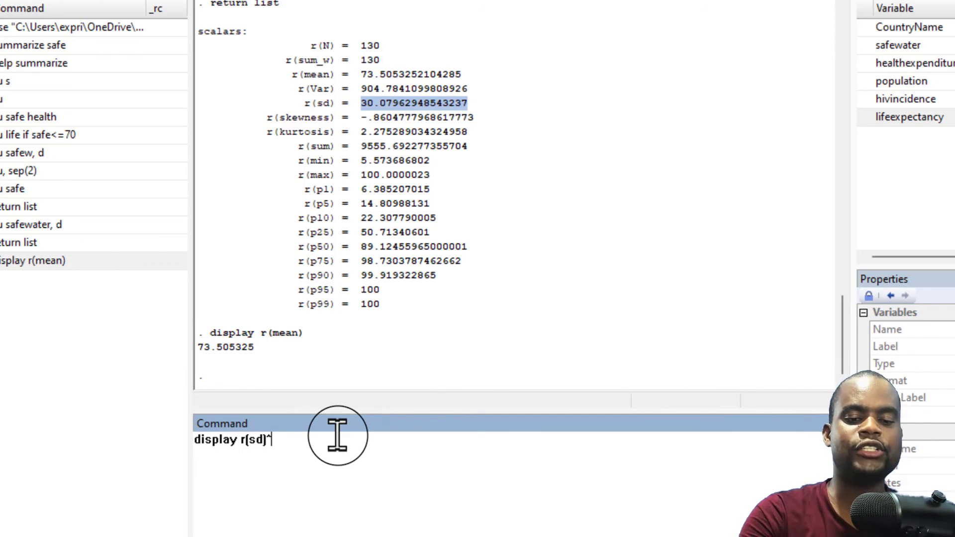
pyautogui.write('2')
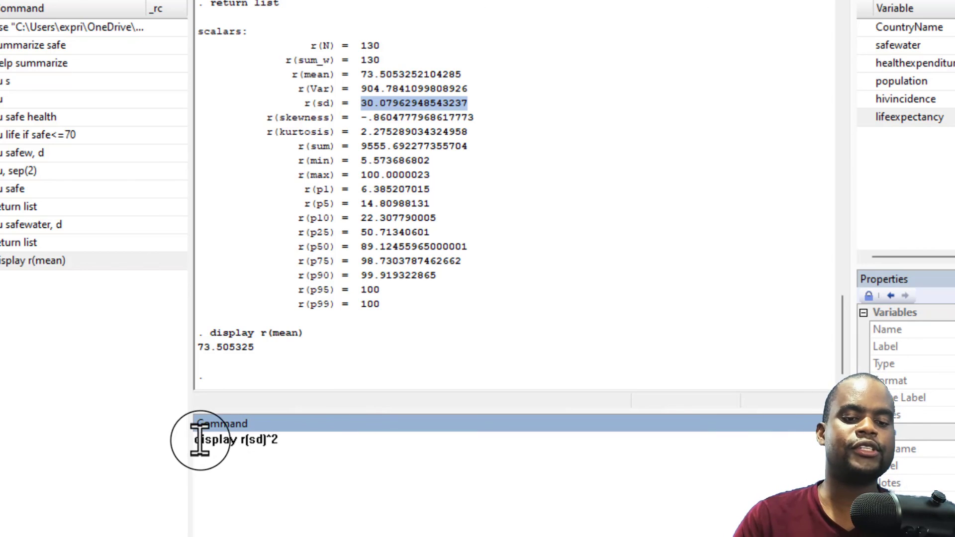
pyautogui.click(262, 348)
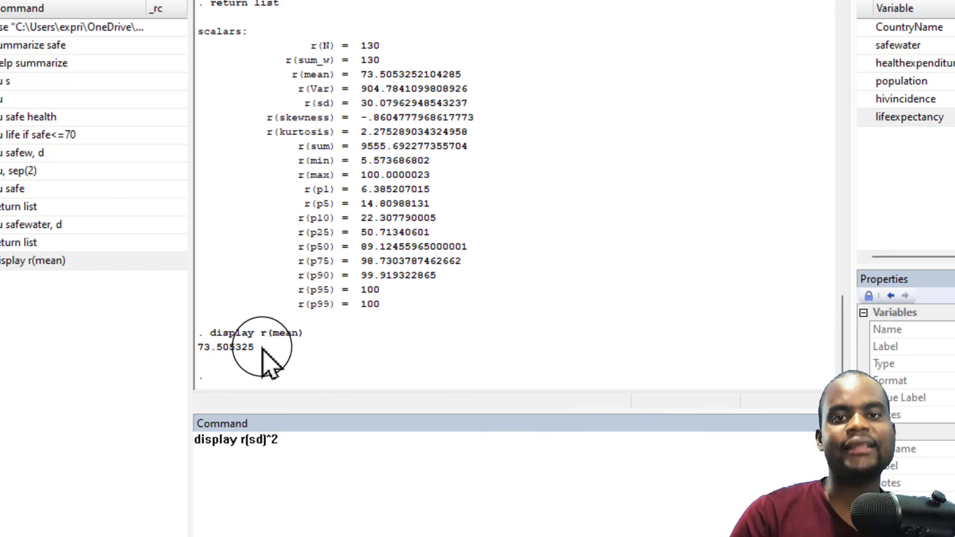
pyautogui.click(316, 451)
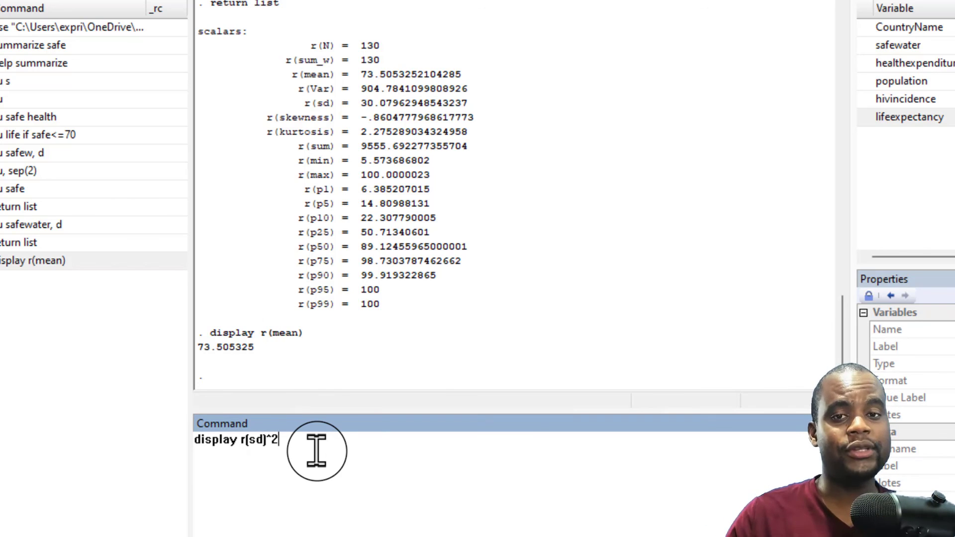
pyautogui.press('Return')
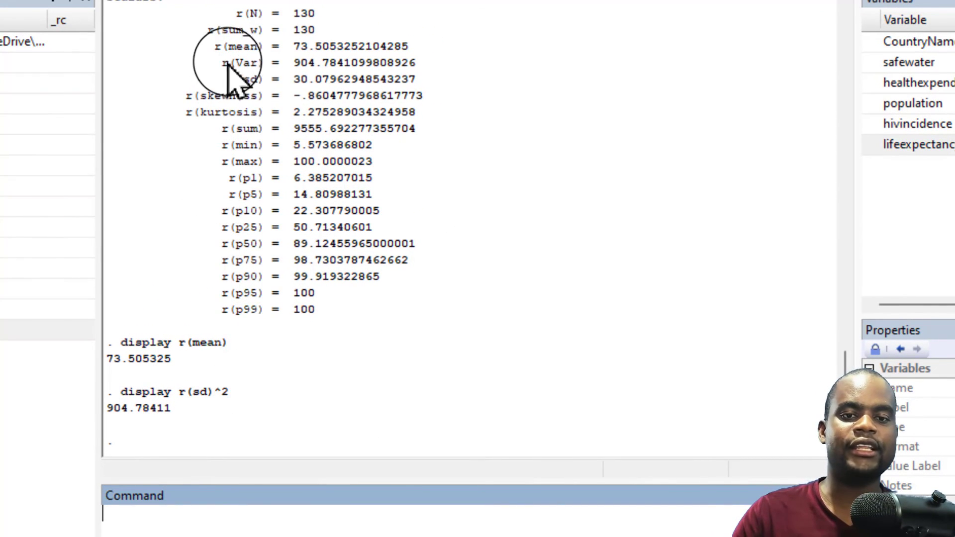
pyautogui.moveTo(236, 61)
pyautogui.mouseDown()
pyautogui.moveTo(476, 50)
pyautogui.moveTo(393, 82)
pyautogui.moveTo(433, 75)
pyautogui.moveTo(234, 85)
pyautogui.moveTo(222, 67)
pyautogui.mouseUp()
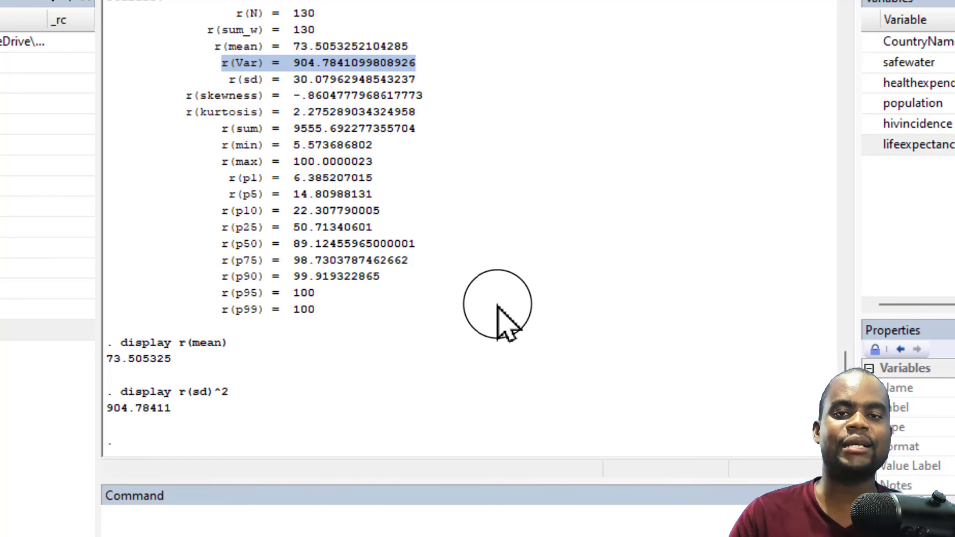